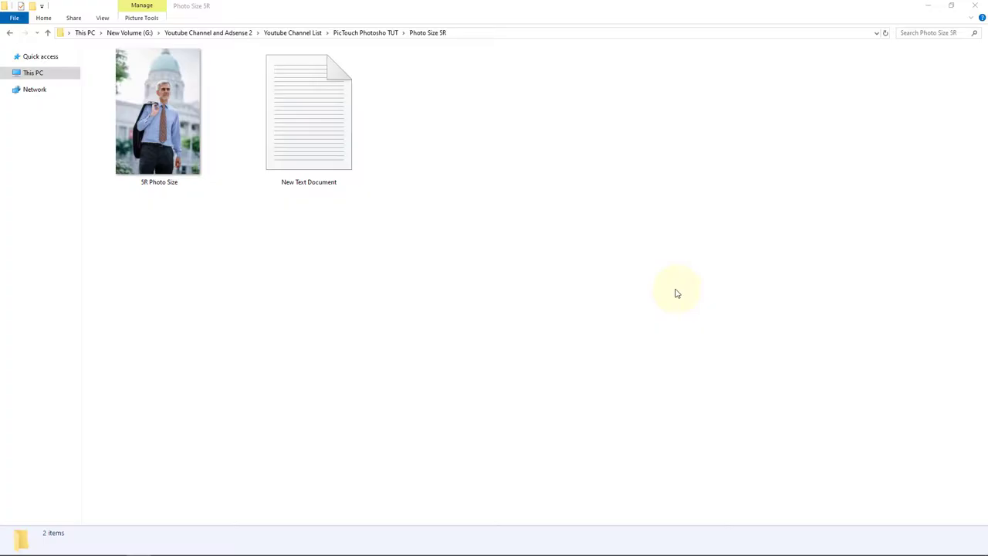
Open the 5R Photo Size portrait in Photoshop by dragging it from its folder onto the Photoshop taskbar icon.
left_click(421, 282)
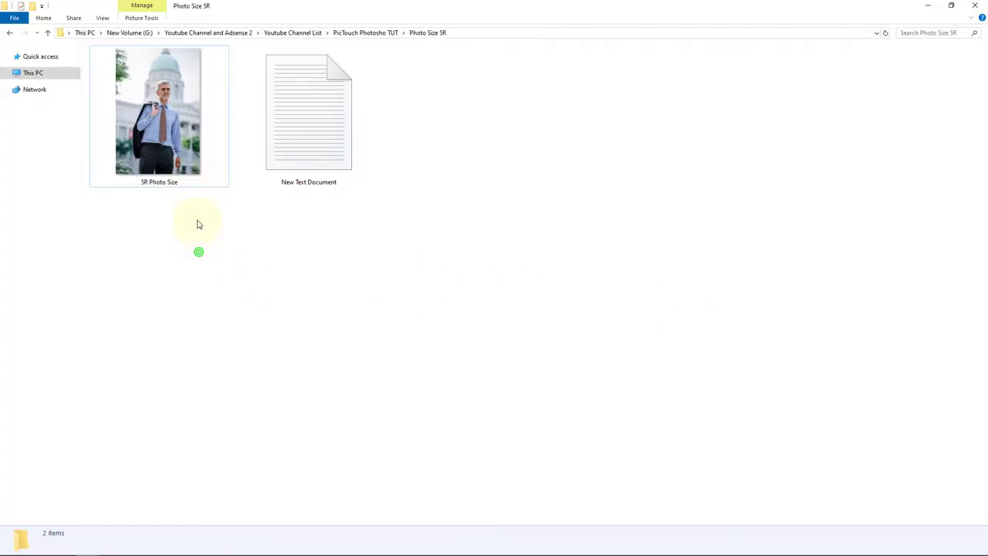
left_click_drag(169, 150, 620, 254)
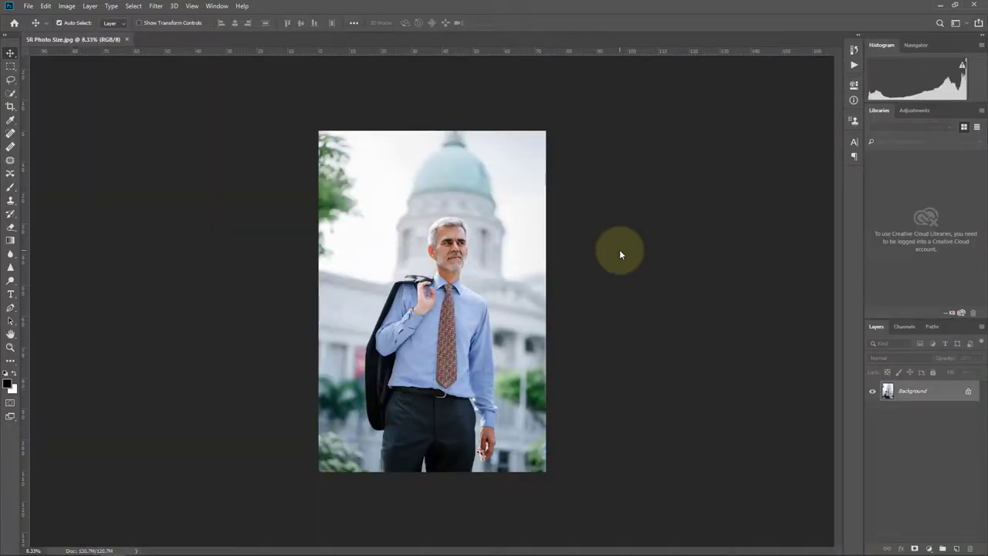
Check the portrait at different zoom levels, then start the standard Crop Tool and show its ratio presets.
left_click(11, 52)
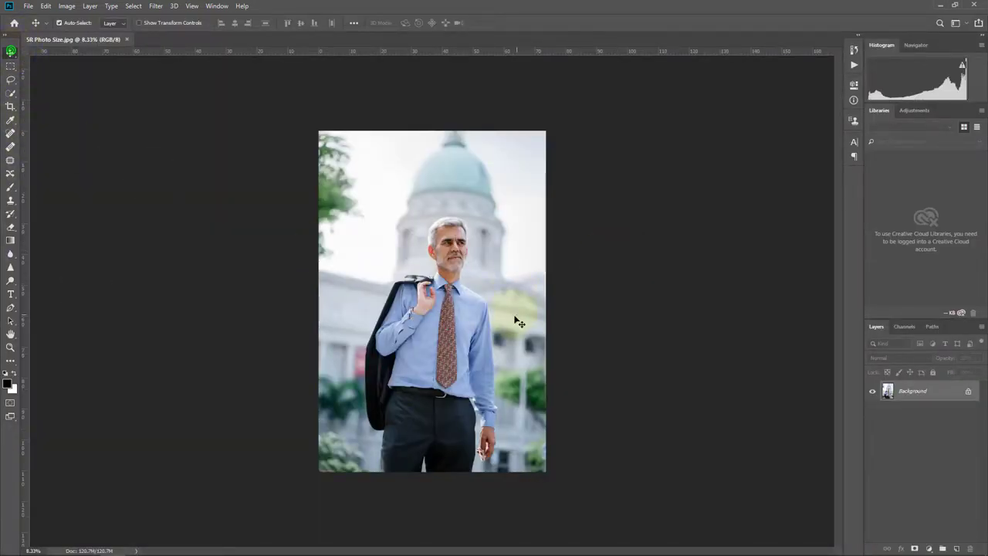
left_click(499, 280)
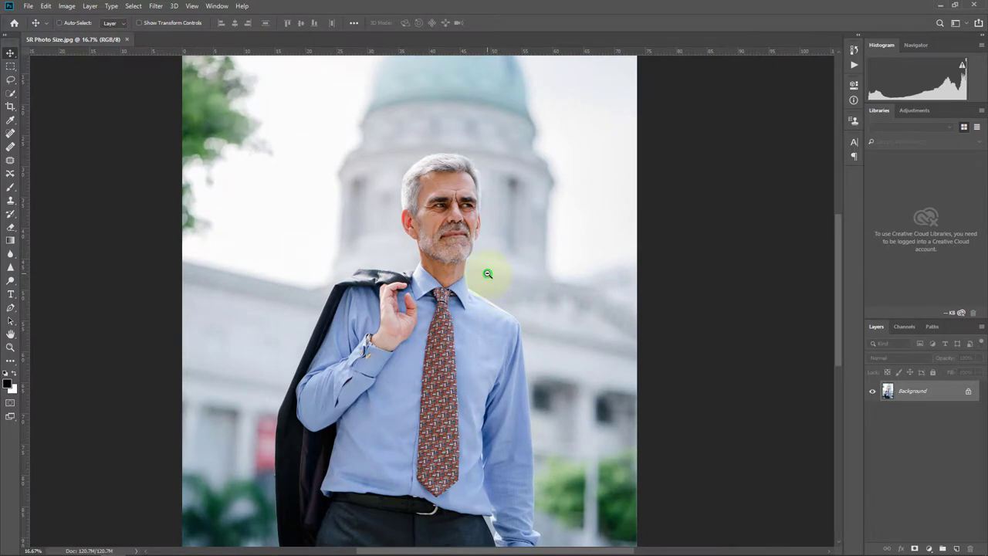
left_click(488, 273, "alt")
left_click(419, 334, "alt")
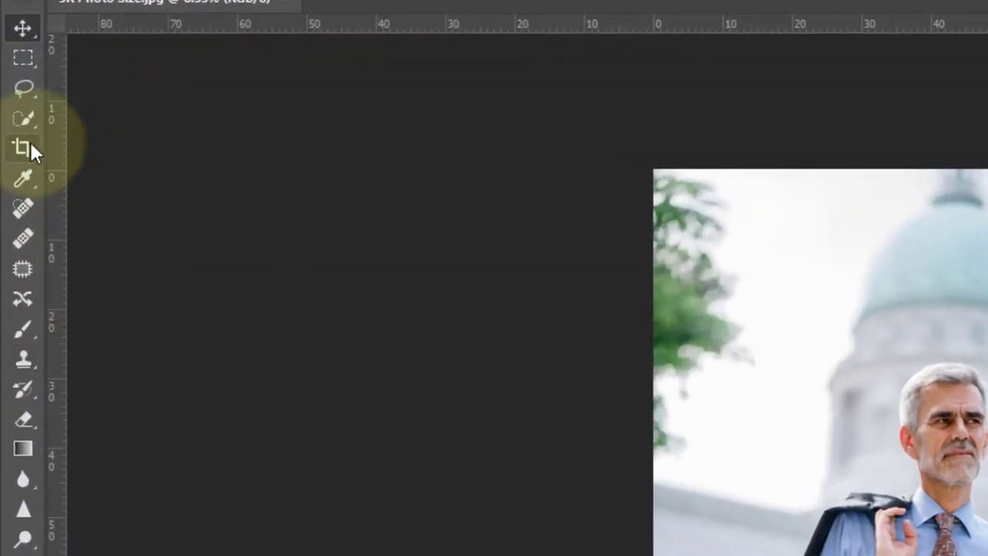
left_click(30, 145)
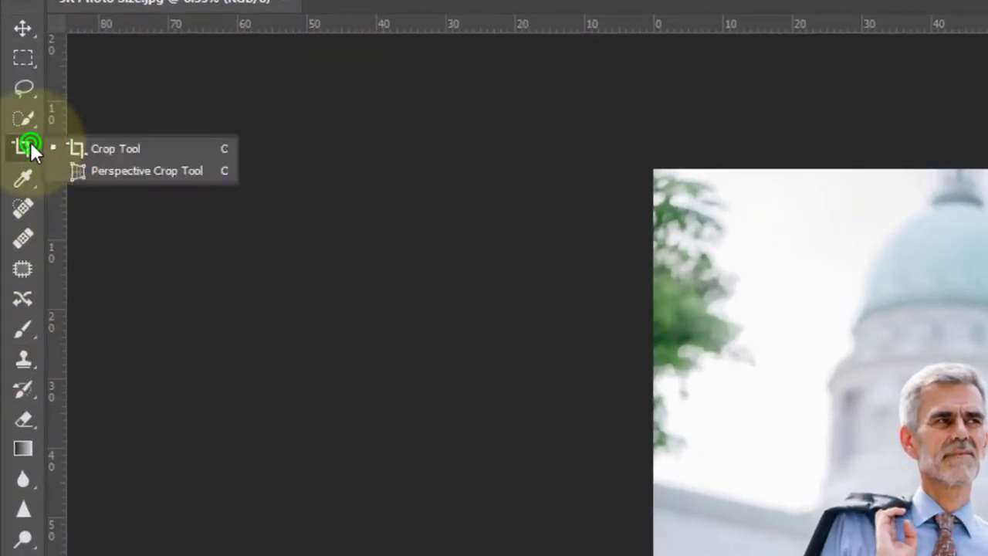
left_click(174, 150)
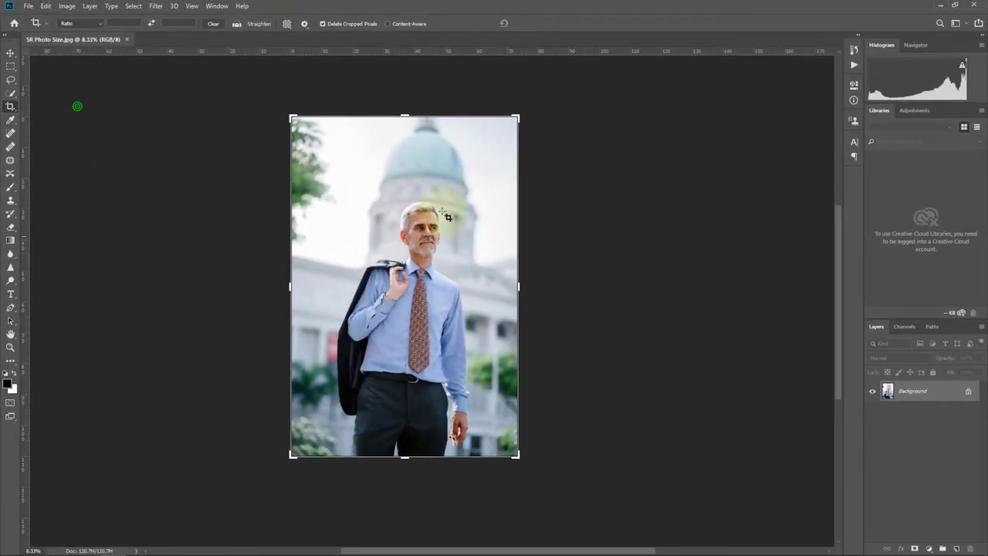
left_click(94, 22)
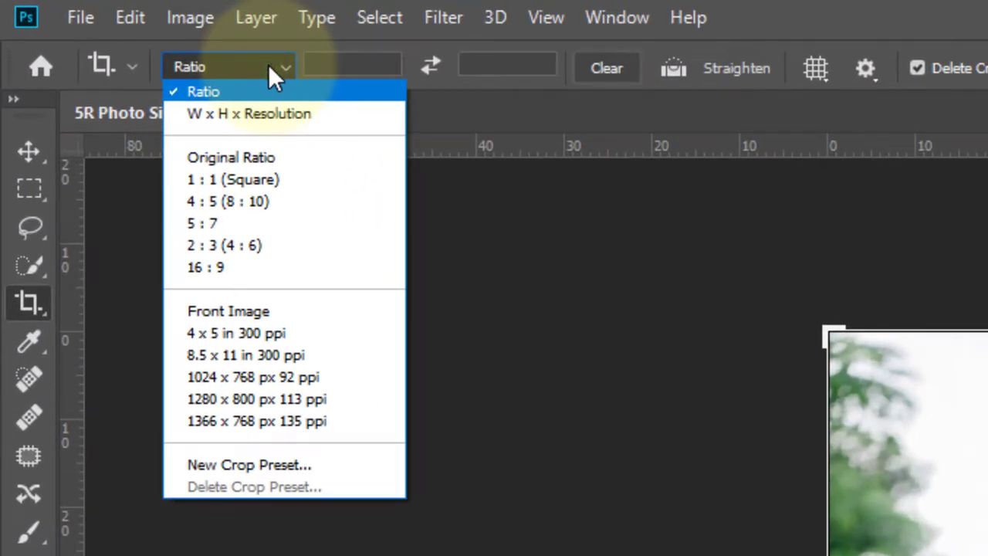
Set the crop to W x H x Resolution: 5 in wide, 7 in high, 300 px/in.
left_click(251, 62)
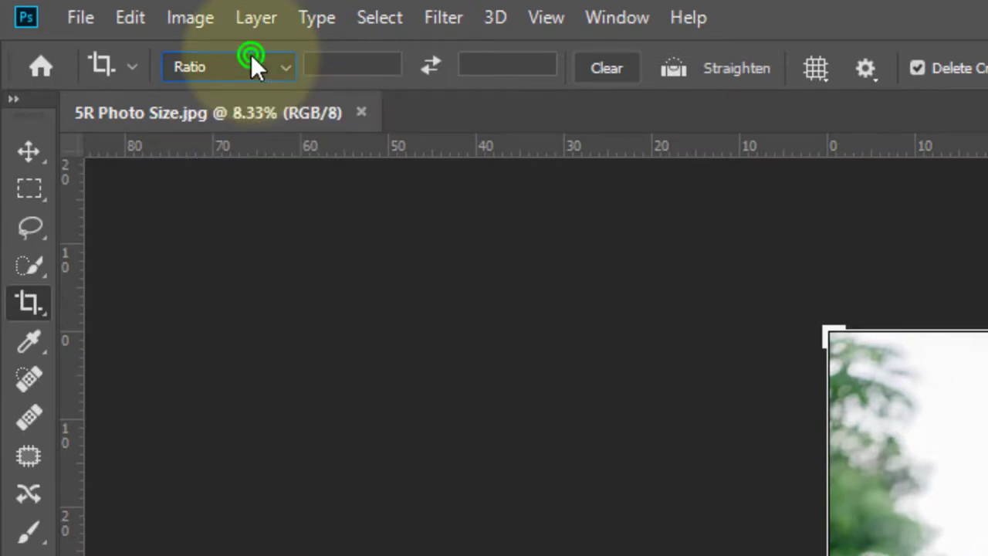
left_click(251, 62)
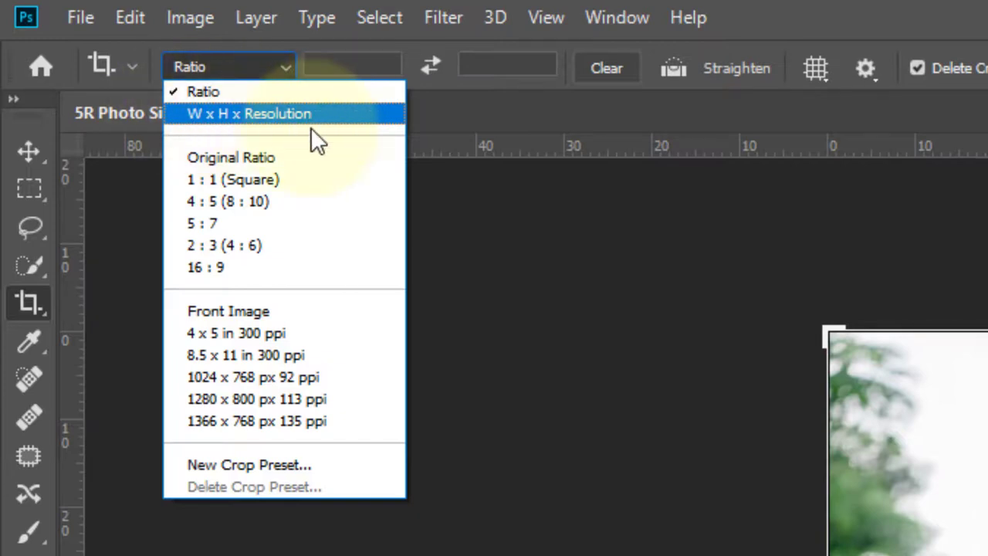
left_click(334, 113)
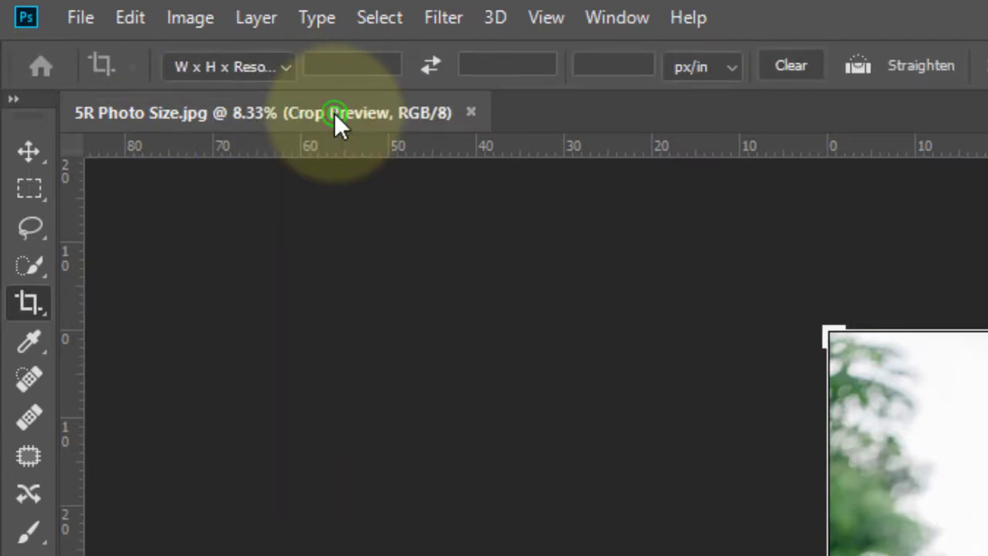
left_click(351, 66)
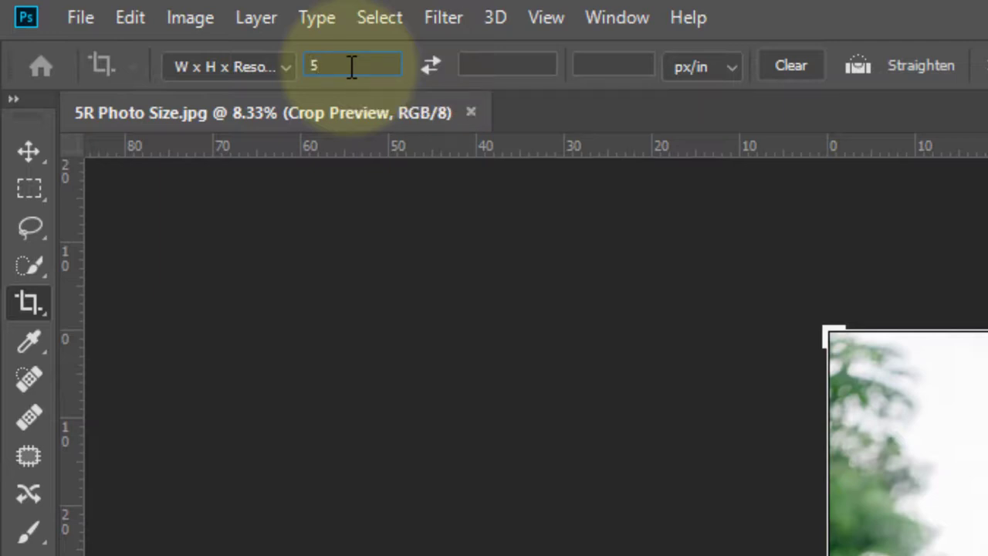
key("Tab")
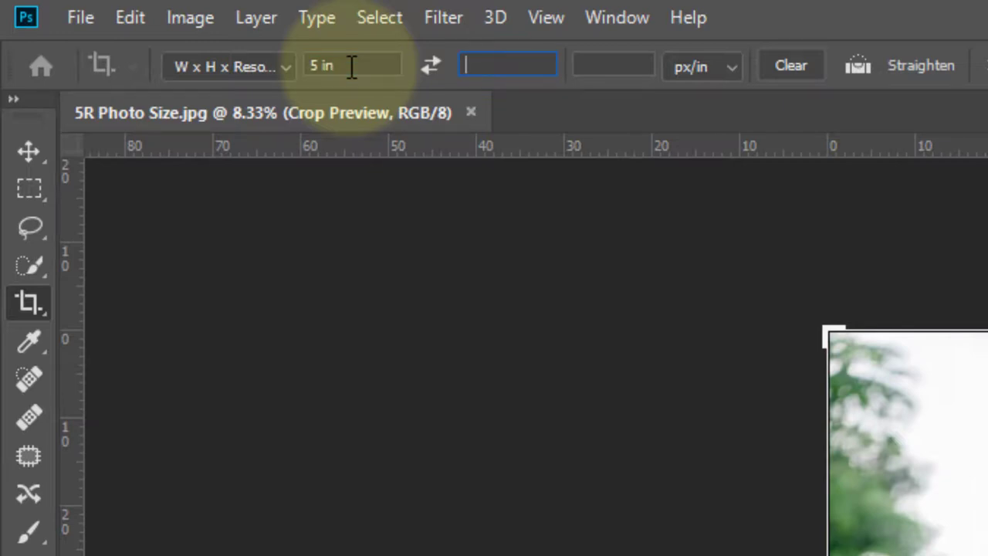
type("7")
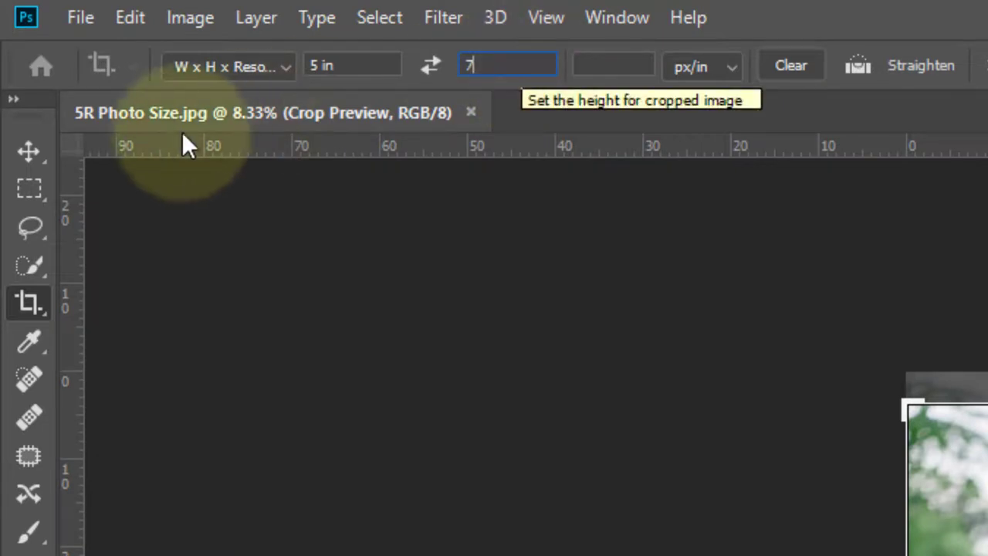
left_click(514, 60)
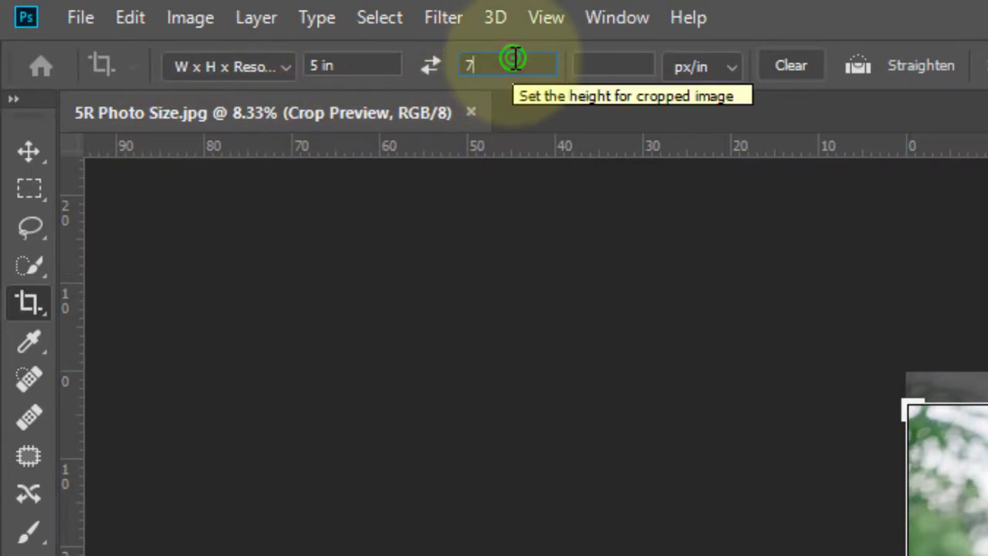
type("in")
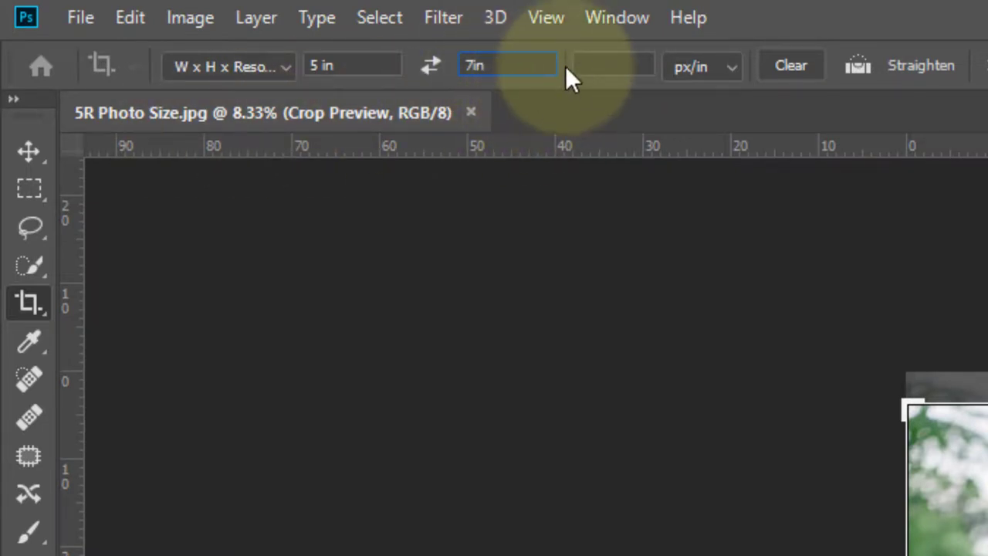
left_click(631, 54)
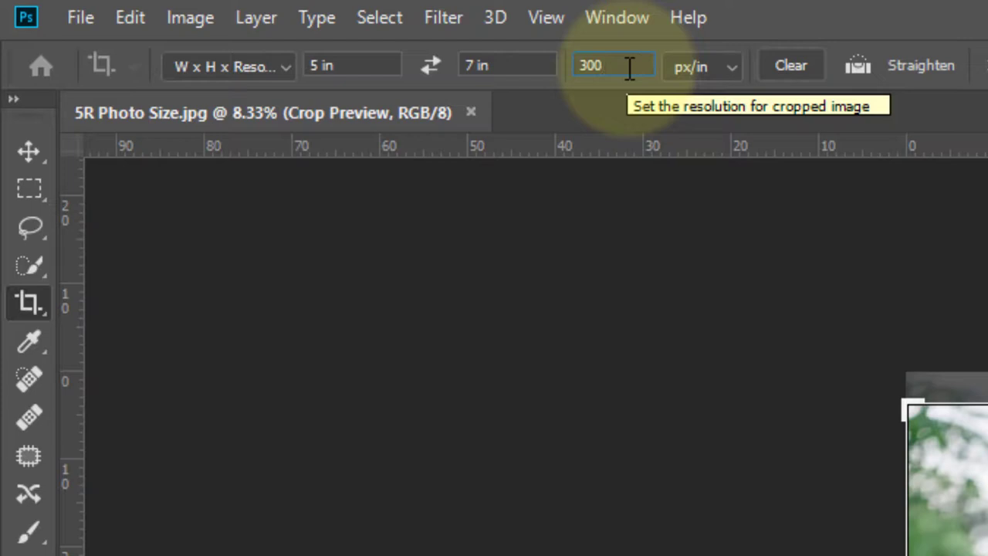
left_click(379, 66)
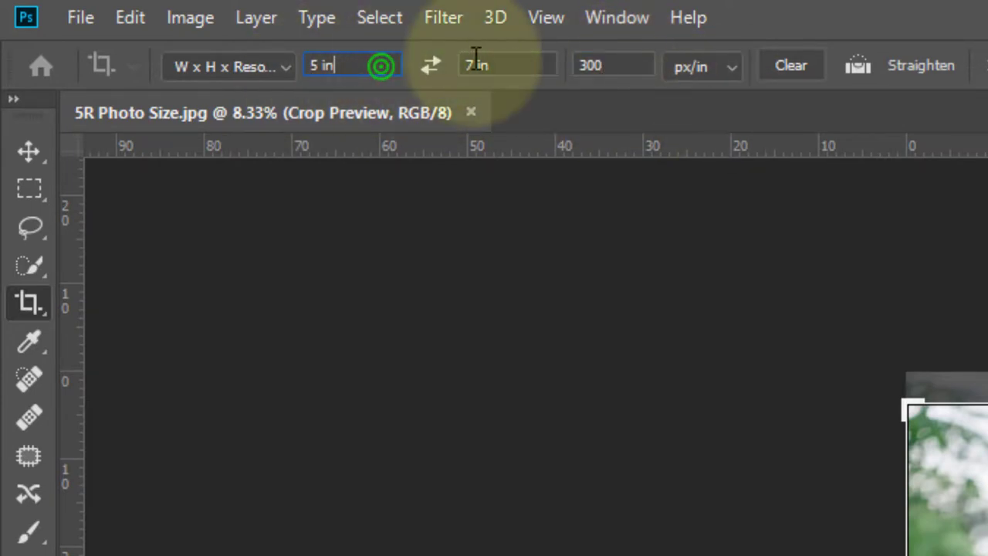
left_click(546, 71)
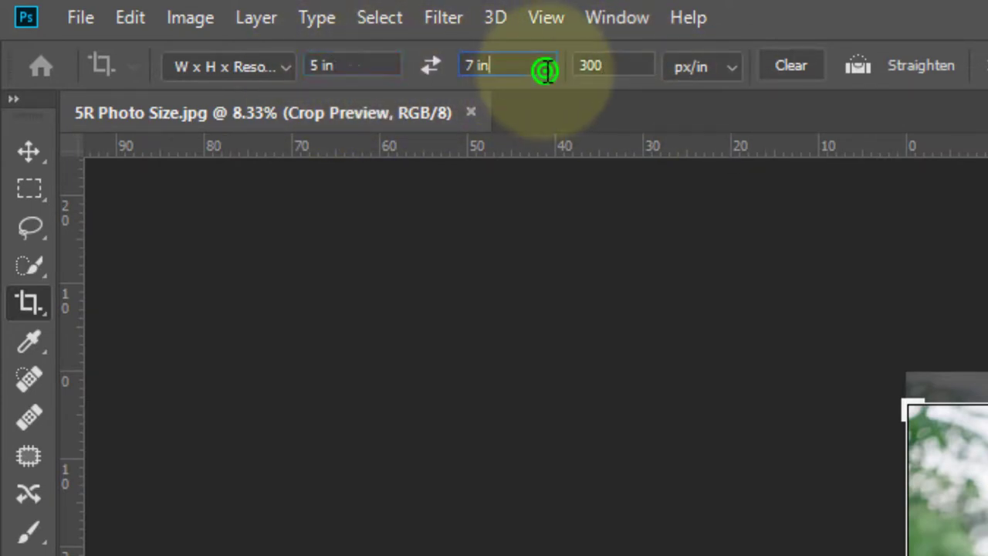
left_click(631, 70)
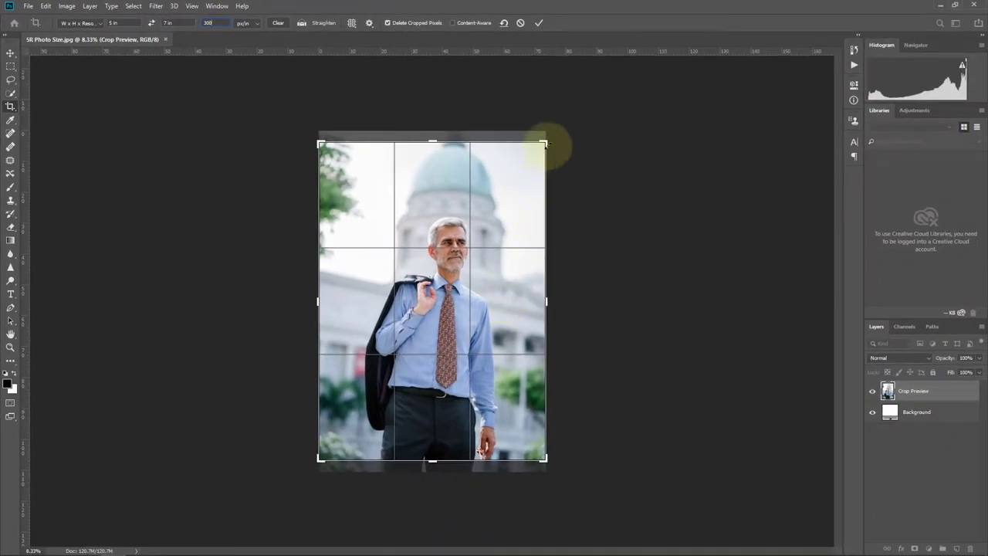
Resize the 5x7 crop frame and slide the photo beneath it to centre the man.
left_click_drag(547, 144, 526, 187)
left_click_drag(484, 286, 448, 298)
left_click_drag(516, 182, 497, 219)
key("ctrl+r")
key("ctrl+plus")
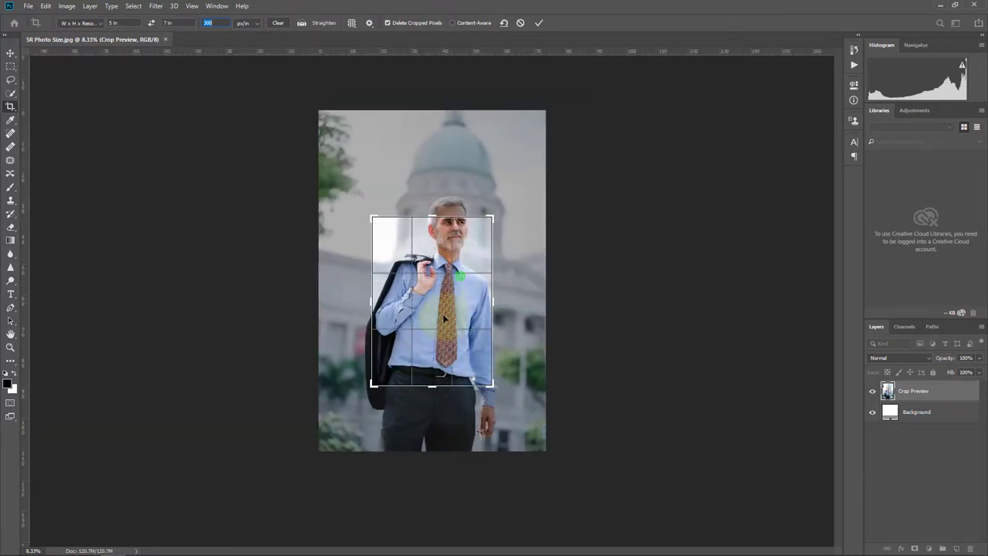
left_click_drag(523, 174, 529, 159)
left_click_drag(462, 285, 474, 285)
left_click_drag(530, 156, 536, 154)
left_click_drag(422, 317, 428, 295)
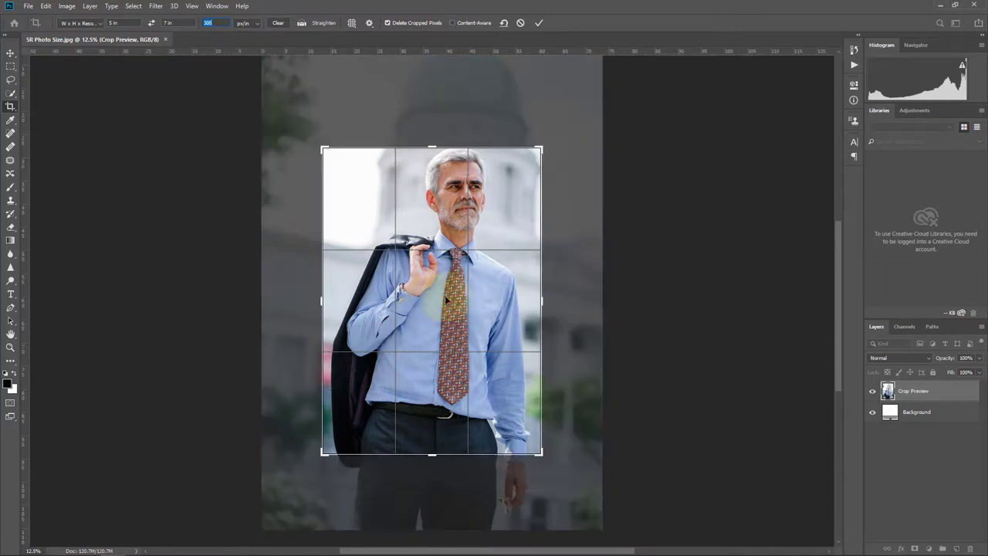
Enlarge the crop toward the lower left and top, nudge the photo, and commit the crop.
left_click(441, 316, "alt")
key("ctrl+r")
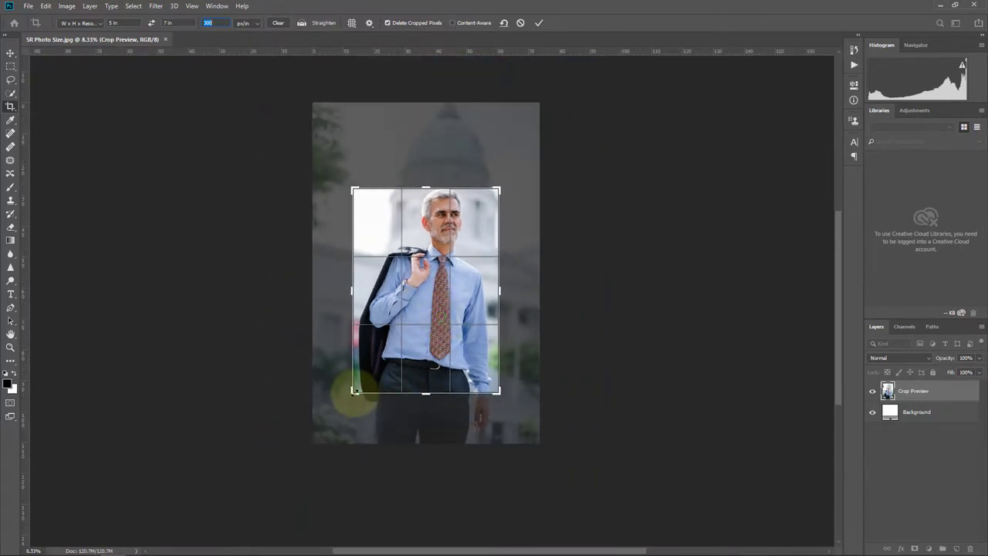
left_click_drag(354, 392, 343, 409)
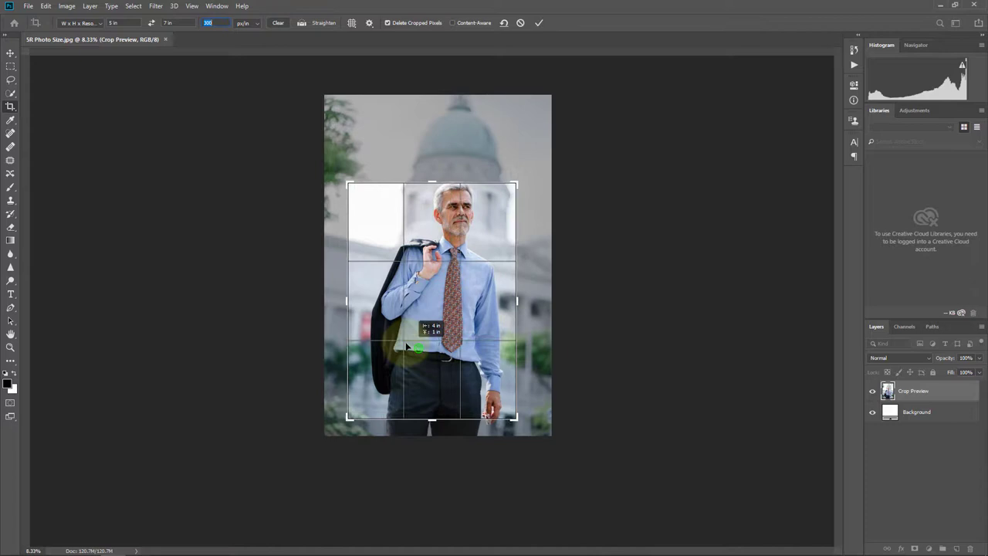
left_click_drag(516, 190, 521, 173)
left_click_drag(466, 330, 442, 344)
key("ctrl+r")
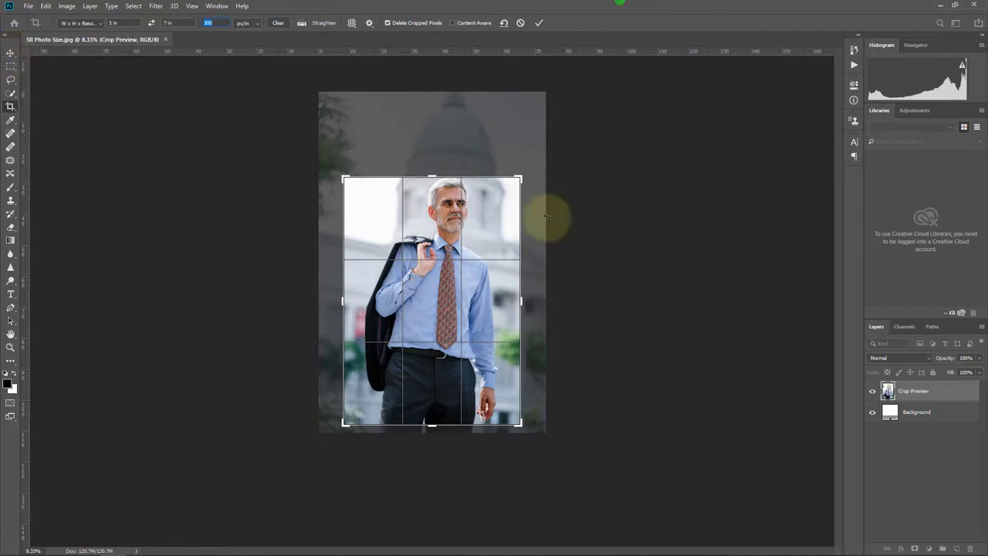
left_click(11, 52)
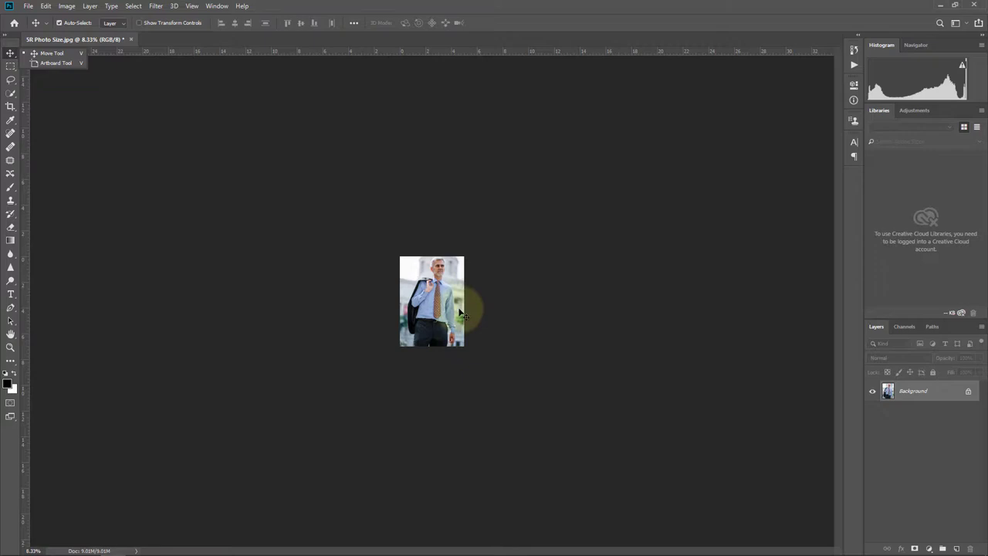
Add a Color Balance adjustment layer with midtones at +28 red, -1 magenta, +7 blue.
left_click(453, 306, "ctrl")
left_click(453, 306, "ctrl")
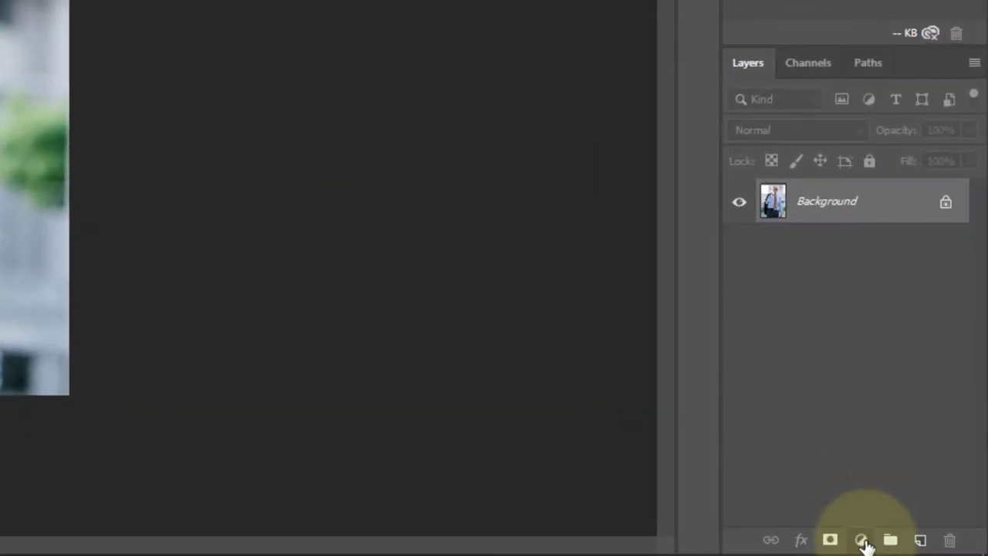
left_click(861, 540)
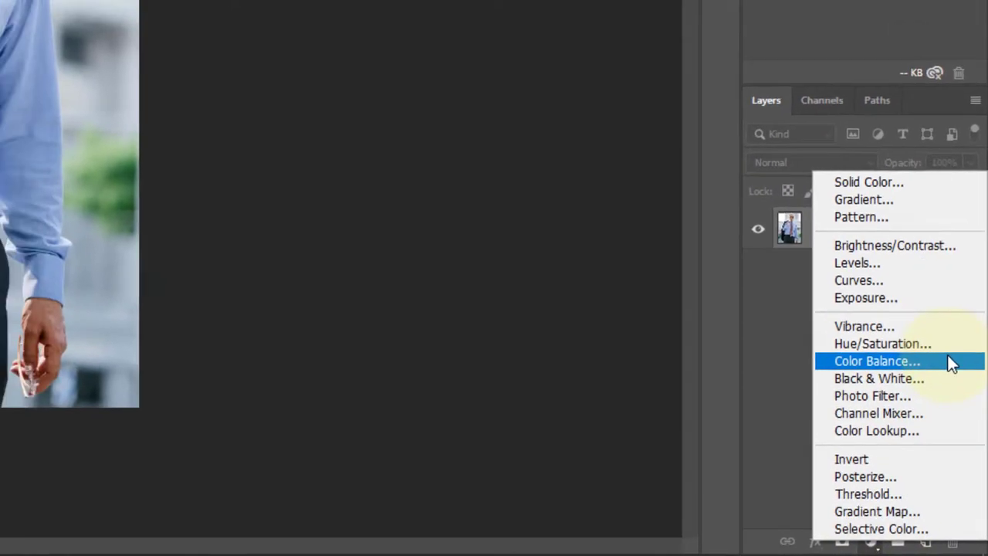
left_click(949, 363)
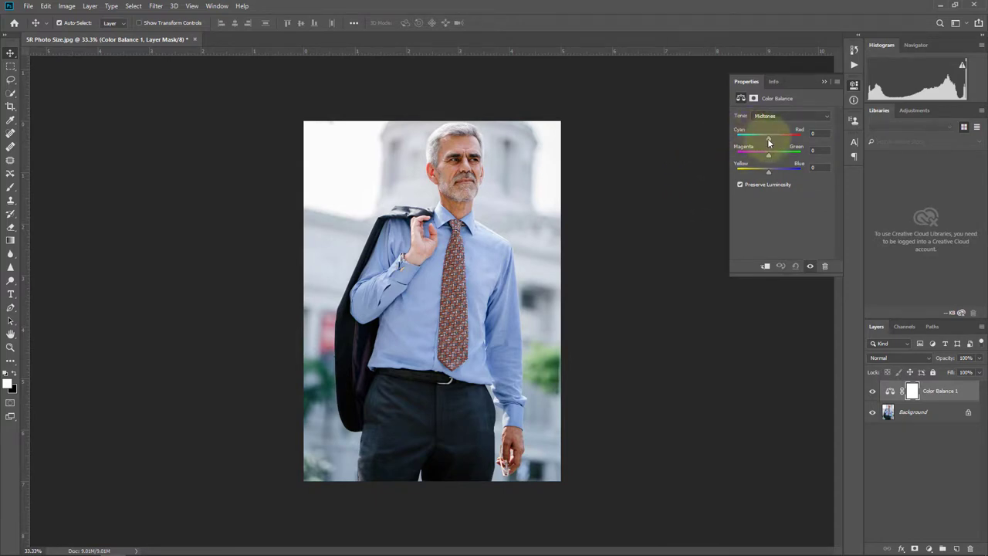
left_click_drag(769, 139, 773, 139)
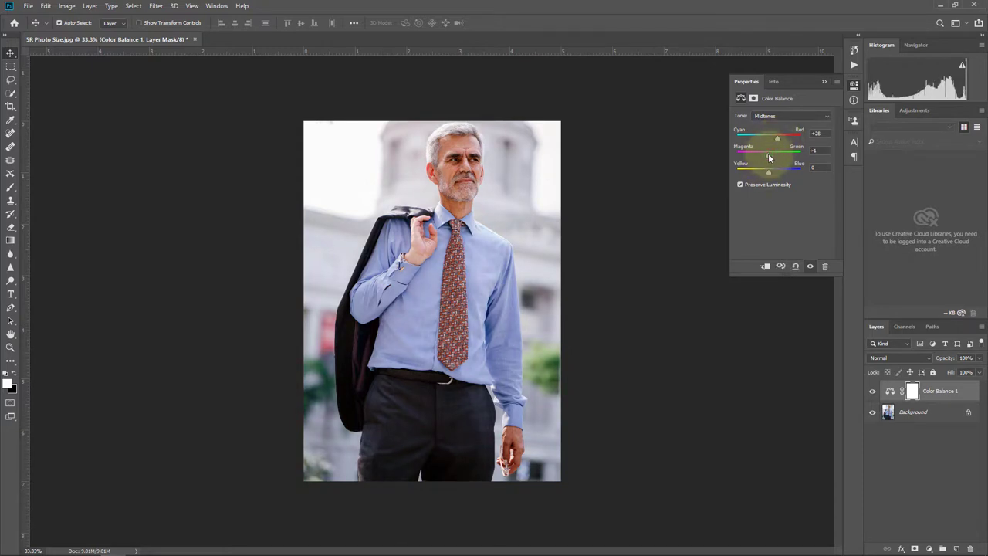
left_click(768, 170)
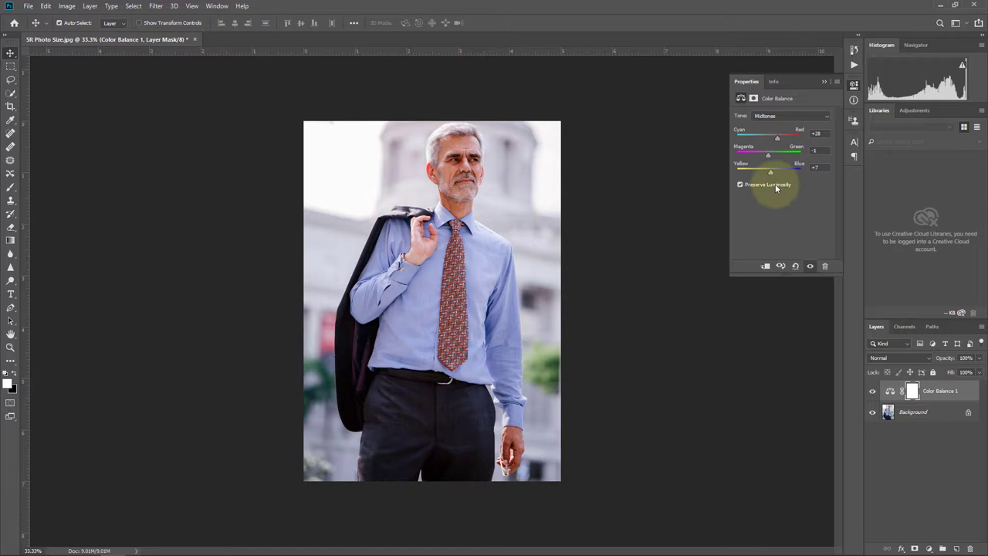
left_click(457, 181, "ctrl")
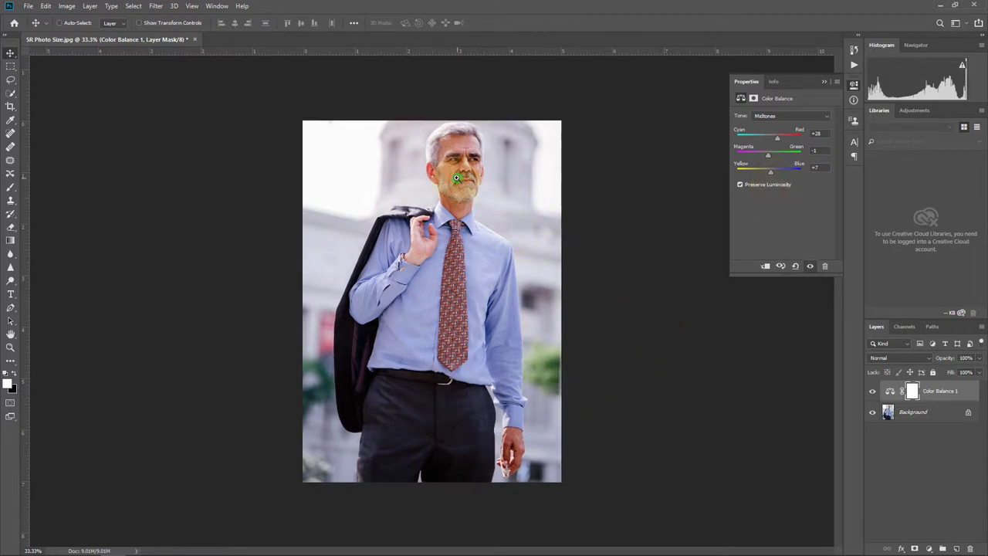
left_click_drag(485, 196, 415, 235)
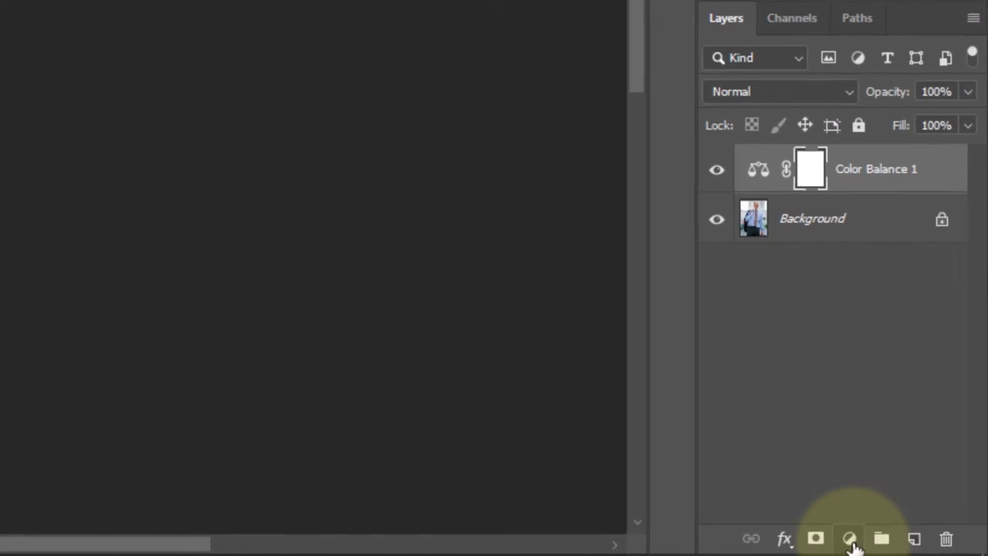
Add a Brightness/Contrast adjustment layer with contrast 23, then collapse its Properties panel.
left_click(928, 548)
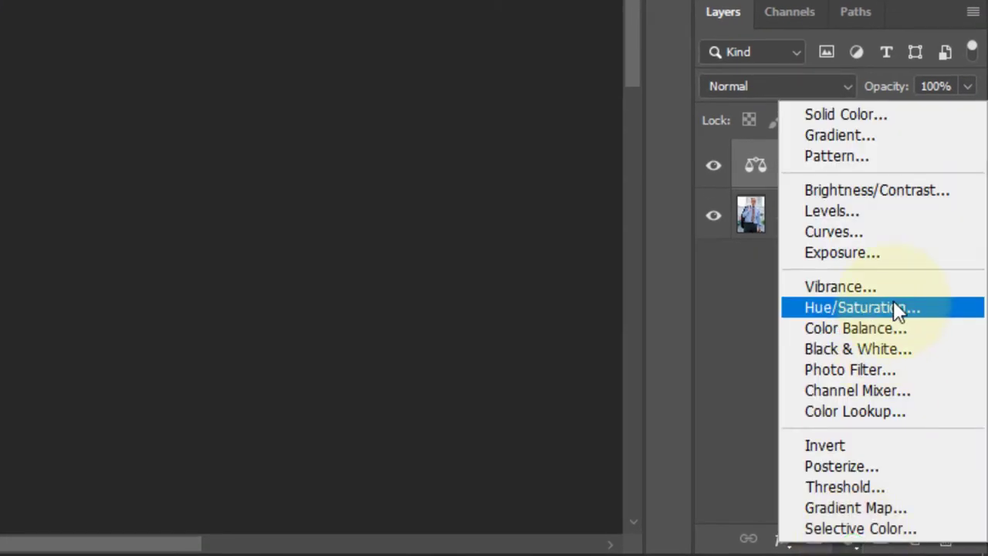
left_click(917, 193)
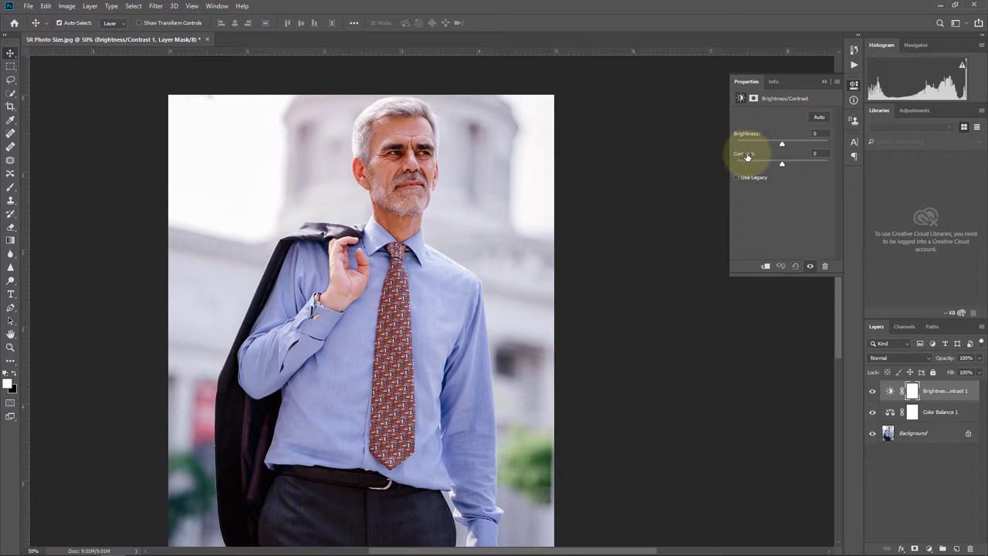
mouse_move(747, 157)
left_mouse_down()
mouse_move(758, 158)
mouse_move(745, 140)
left_mouse_up()
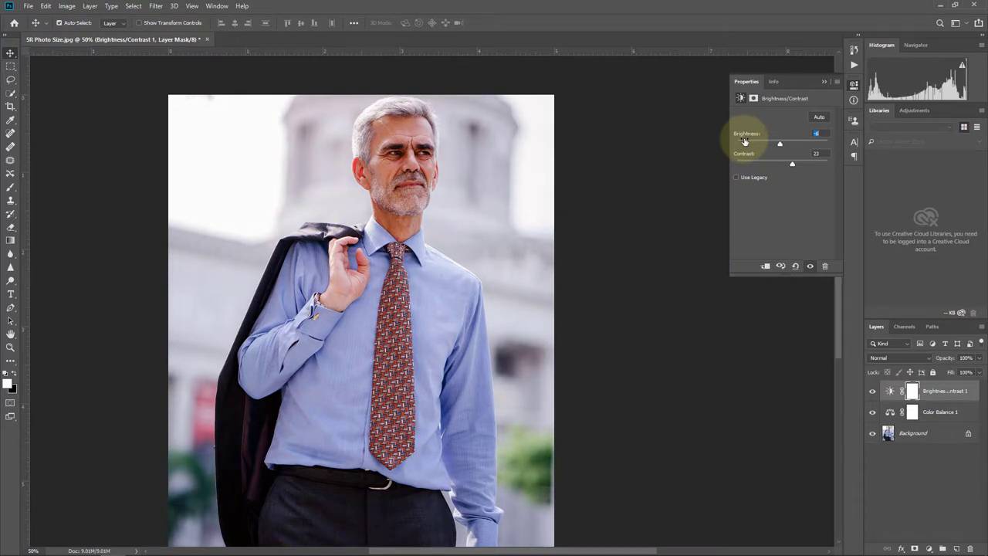
left_click(823, 82)
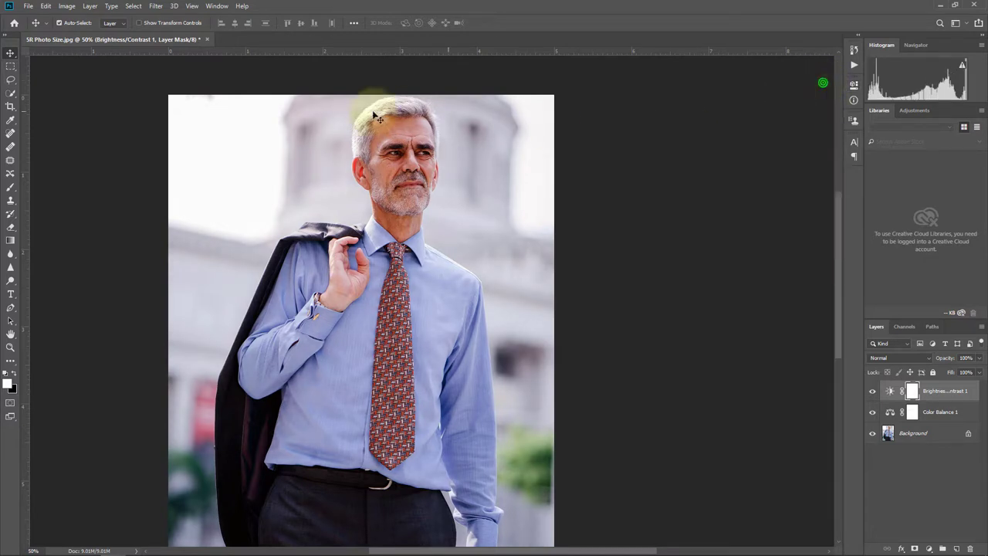
left_click(490, 185, "alt")
scroll(440, 247, "down", 5)
left_click(444, 222, "ctrl")
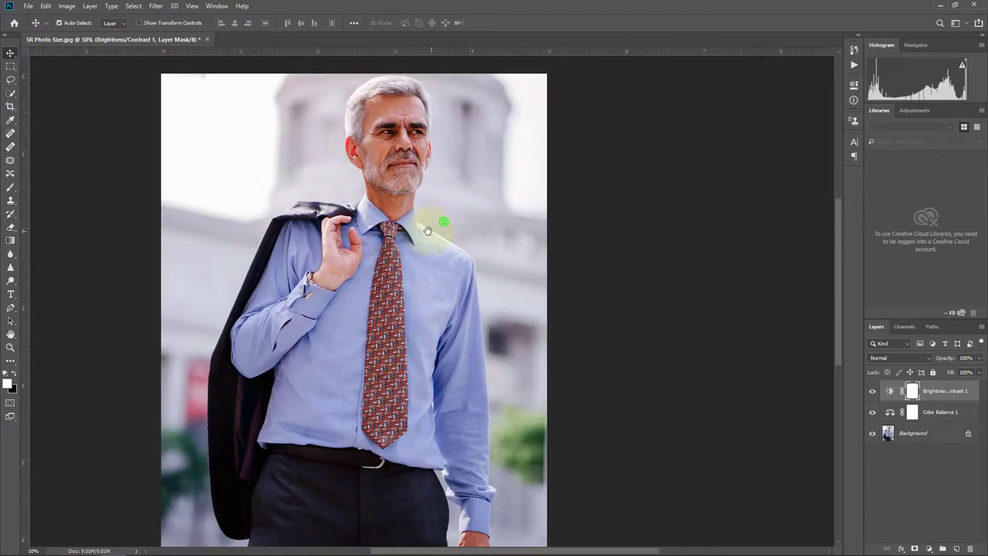
left_click_drag(420, 231, 387, 245)
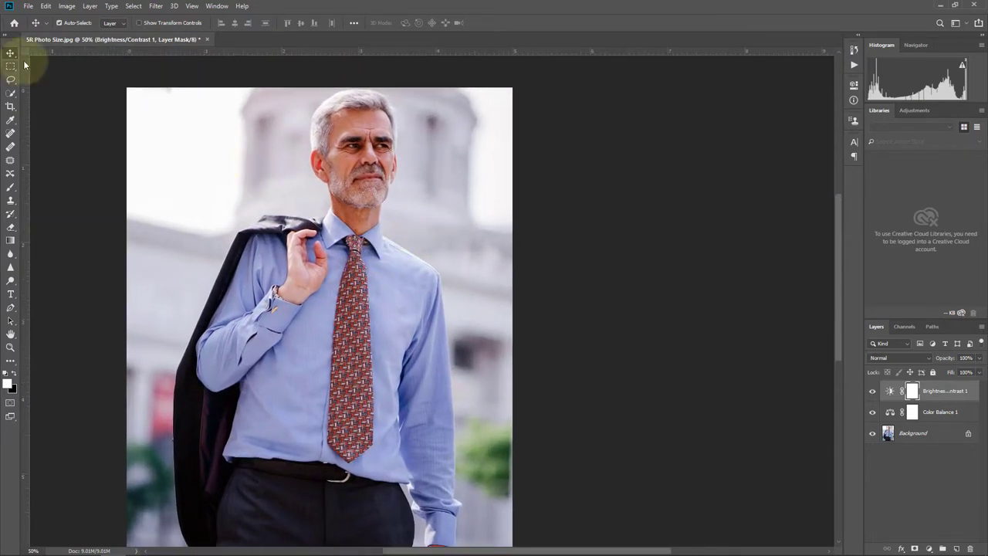
Create a new A4 Print document in inches (8.268 x 11.693 in) at 300 ppi.
left_click(28, 6)
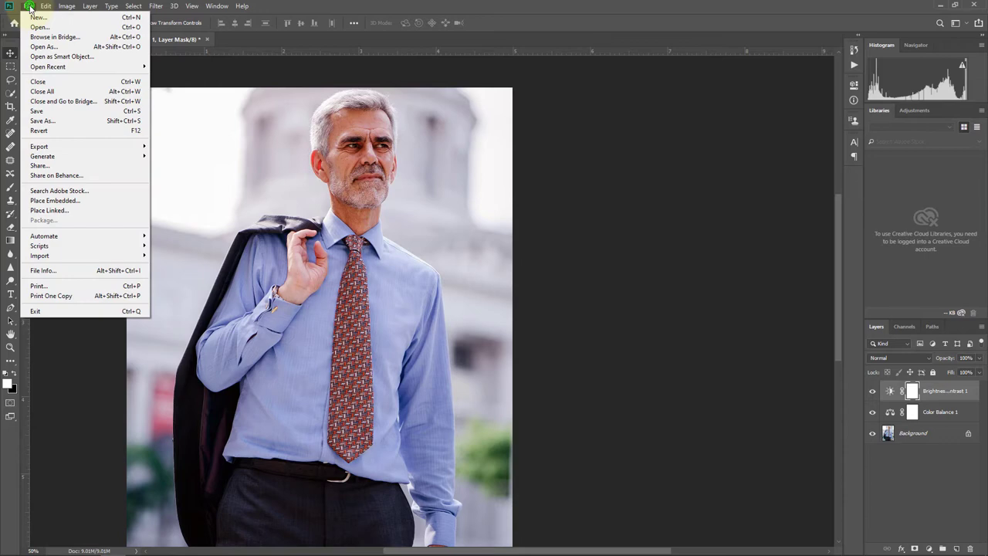
left_click(107, 18)
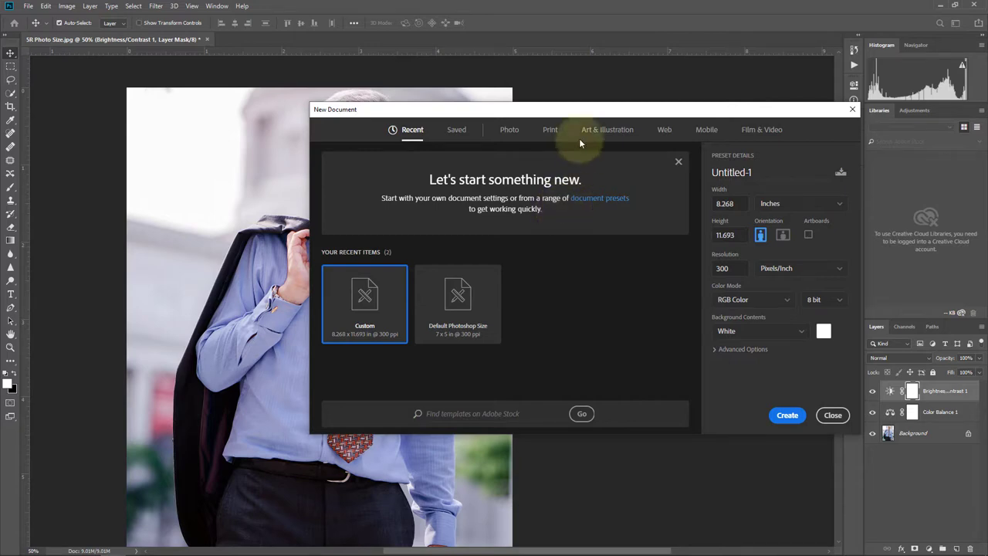
left_click_drag(615, 111, 723, 115)
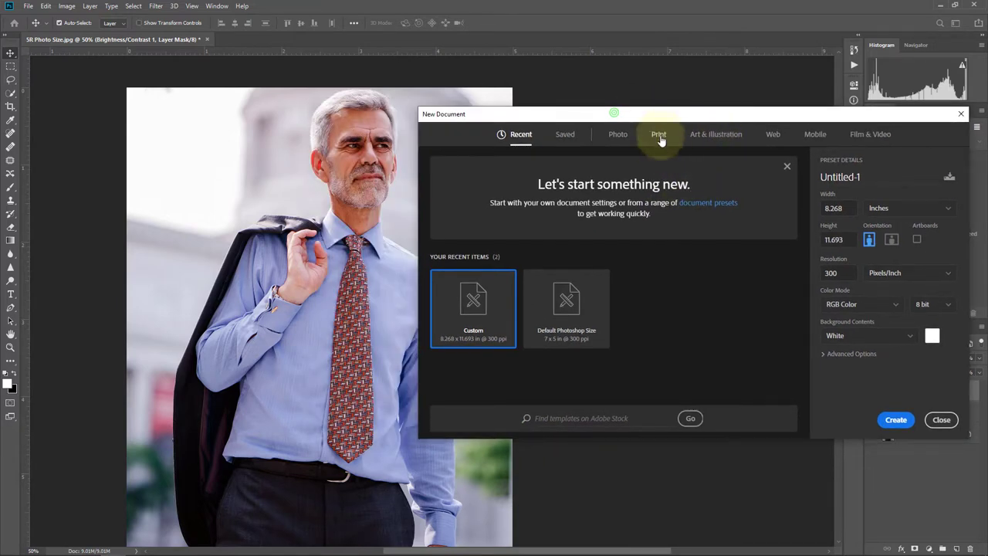
left_click(658, 136)
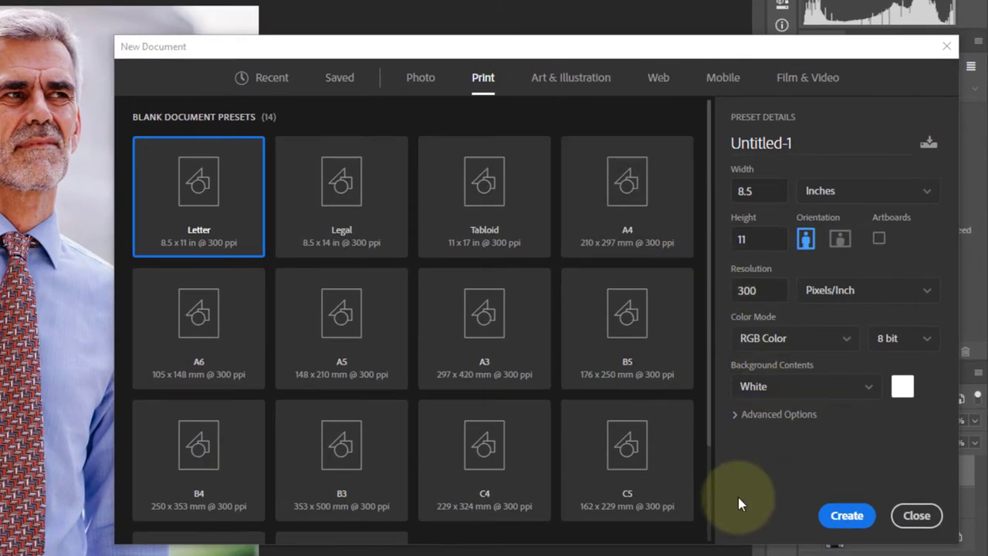
left_click(624, 183)
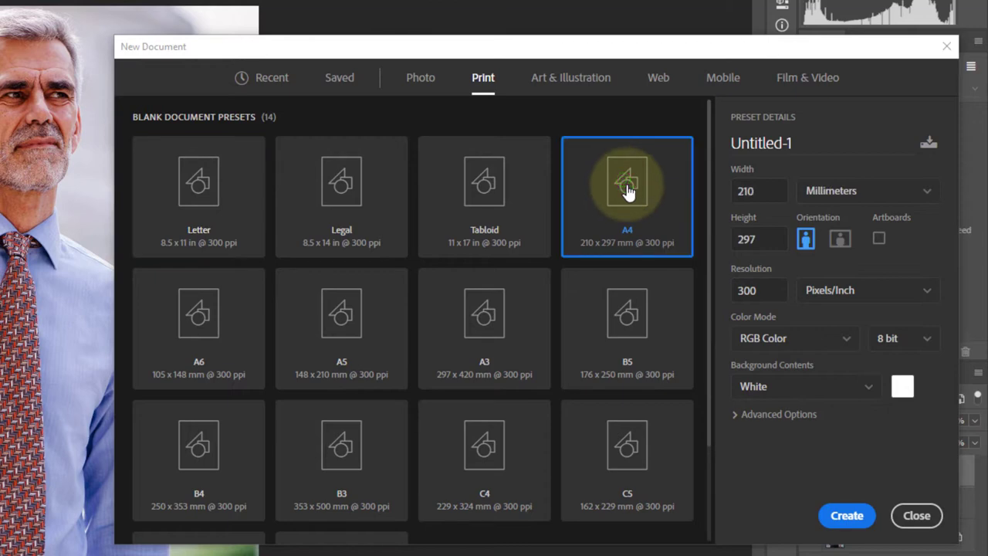
left_click_drag(710, 48, 638, 23)
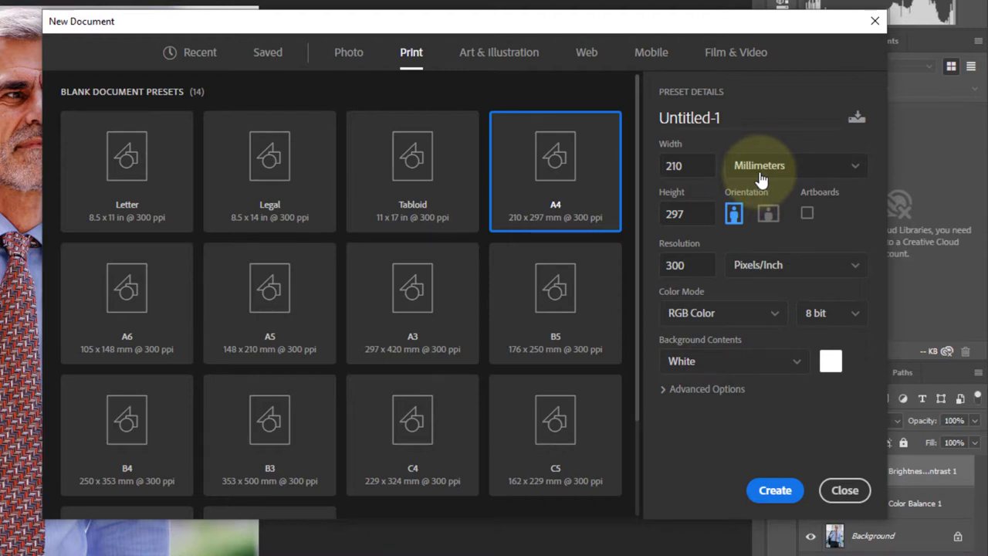
left_click(760, 178)
left_click(753, 221)
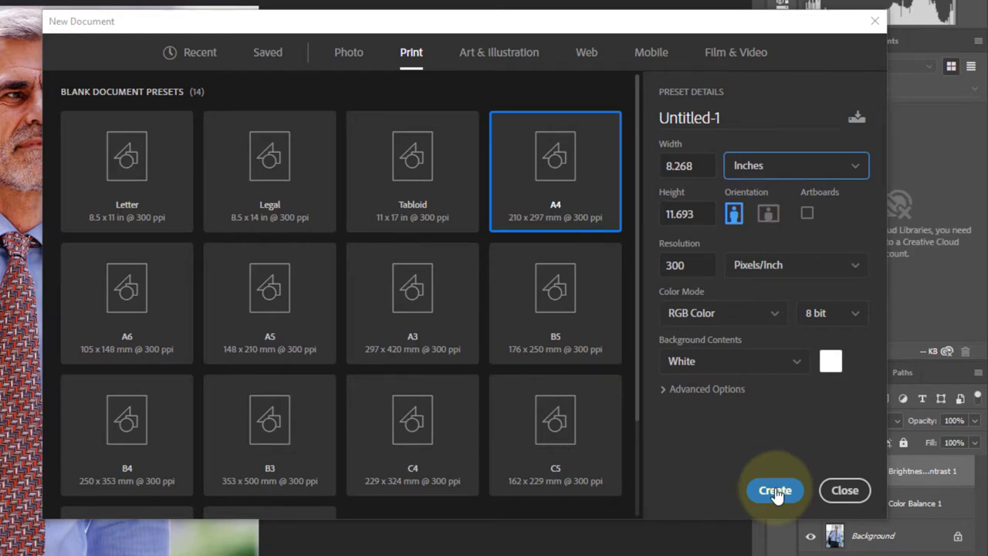
left_click(699, 266)
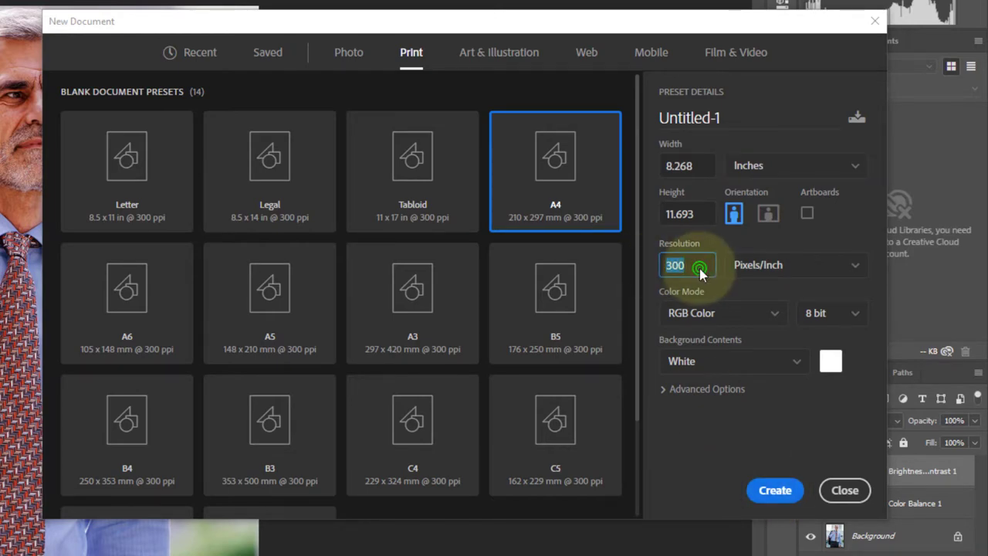
left_click(775, 490)
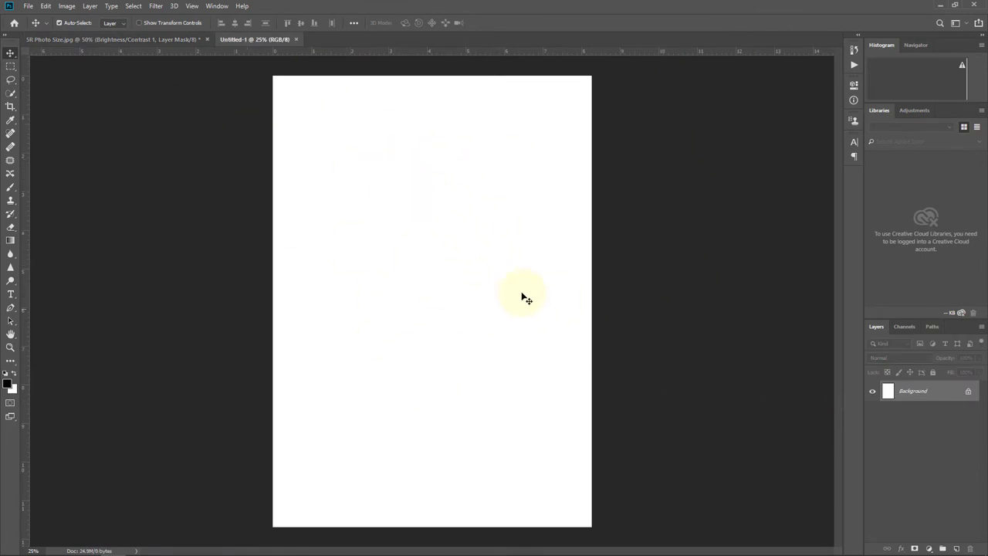
In the portrait document, select its layers and stamp them into a merged Layer 1 with Ctrl+Alt+Shift+E.
left_click(124, 38)
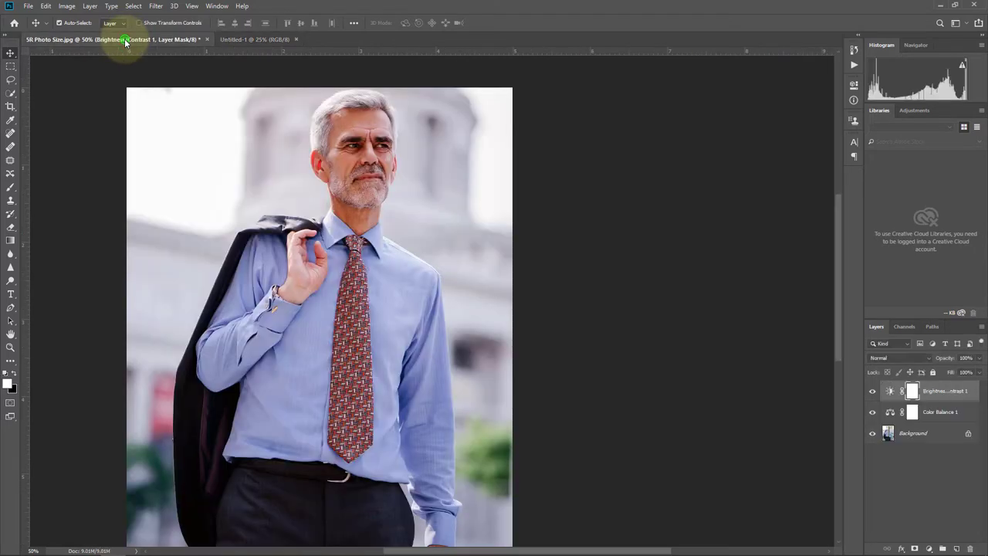
left_click(924, 435, "shift")
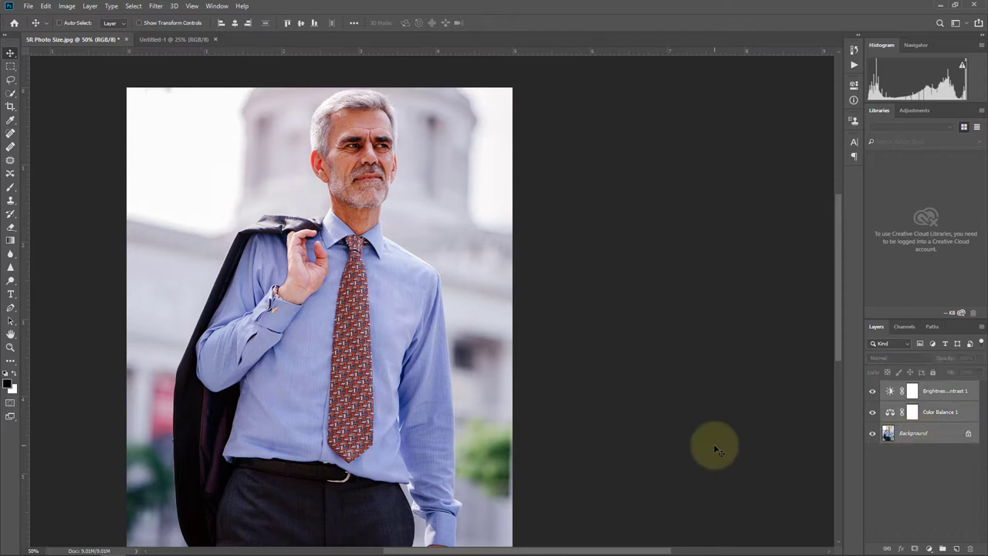
key("ctrl+alt+shift+e")
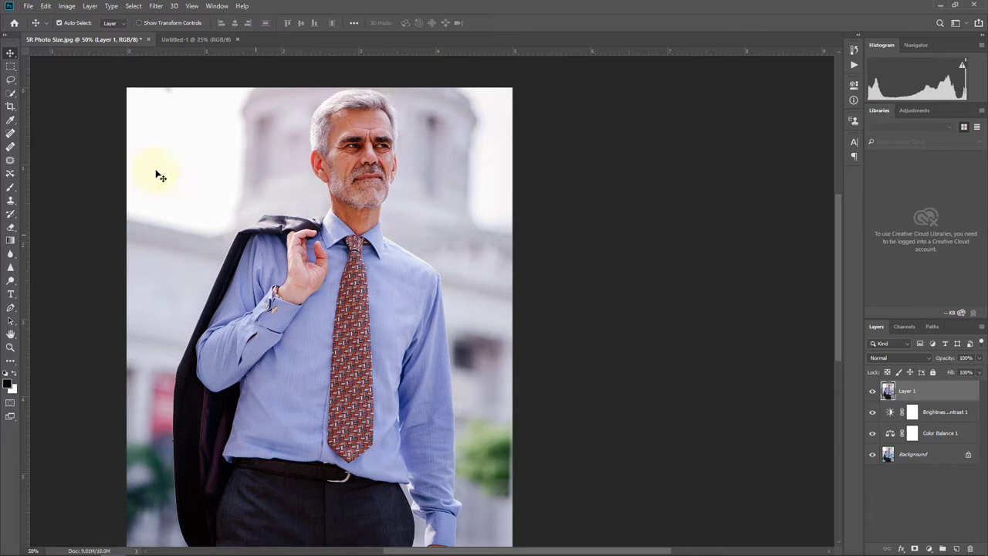
left_click(9, 52)
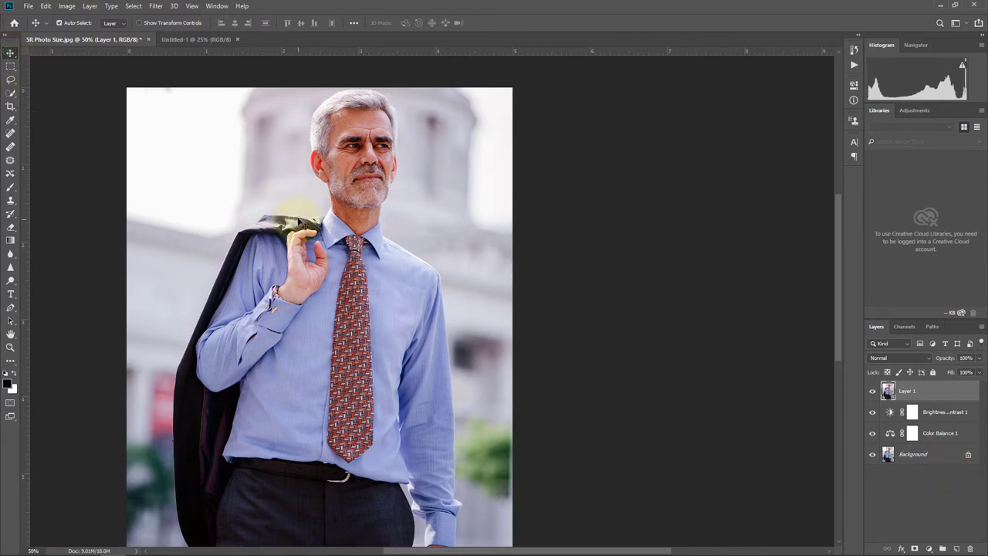
Drag the merged Layer 1 onto the Untitled-1 A4 page and place it near the centre.
left_click_drag(230, 214, 409, 252)
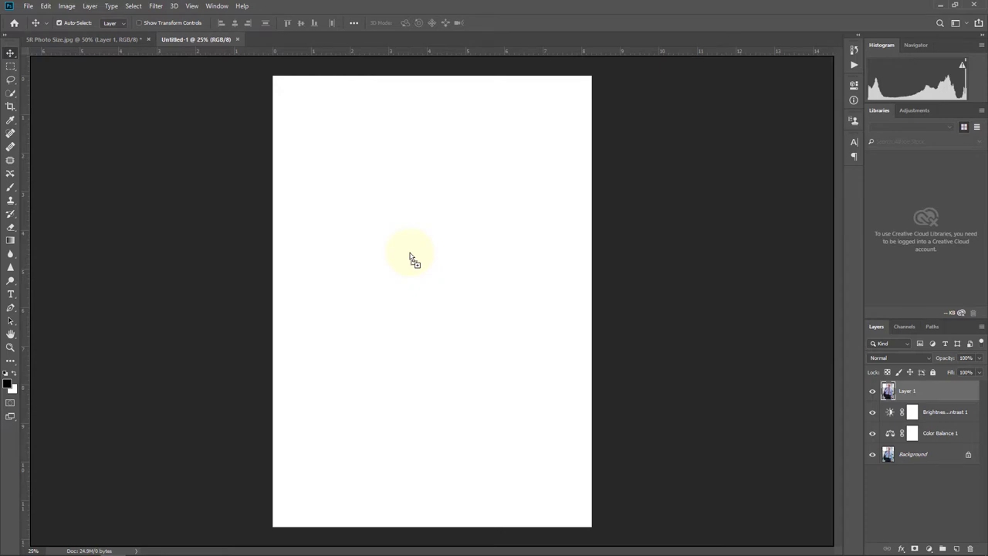
left_click_drag(410, 253, 445, 314)
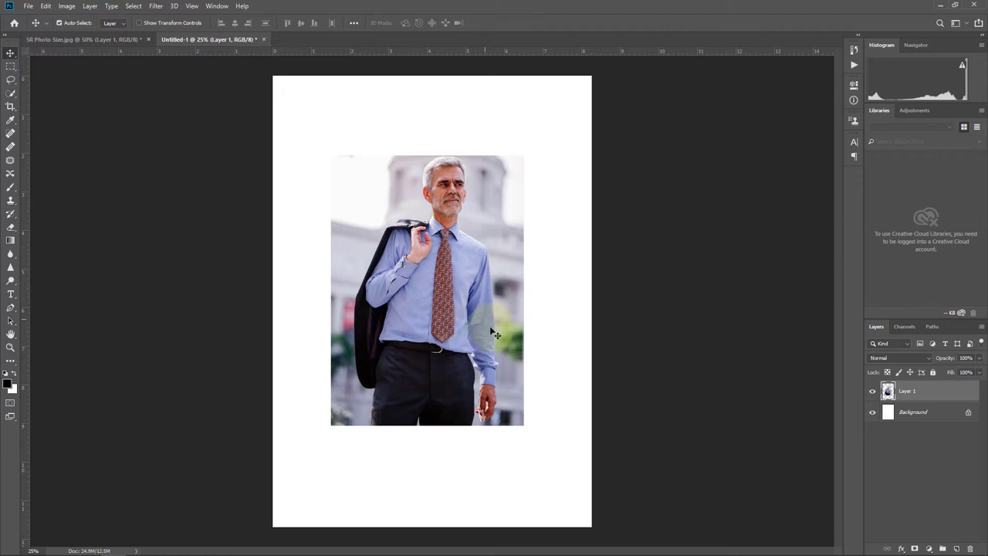
left_click(432, 199, "ctrl")
left_click(431, 199, "ctrl")
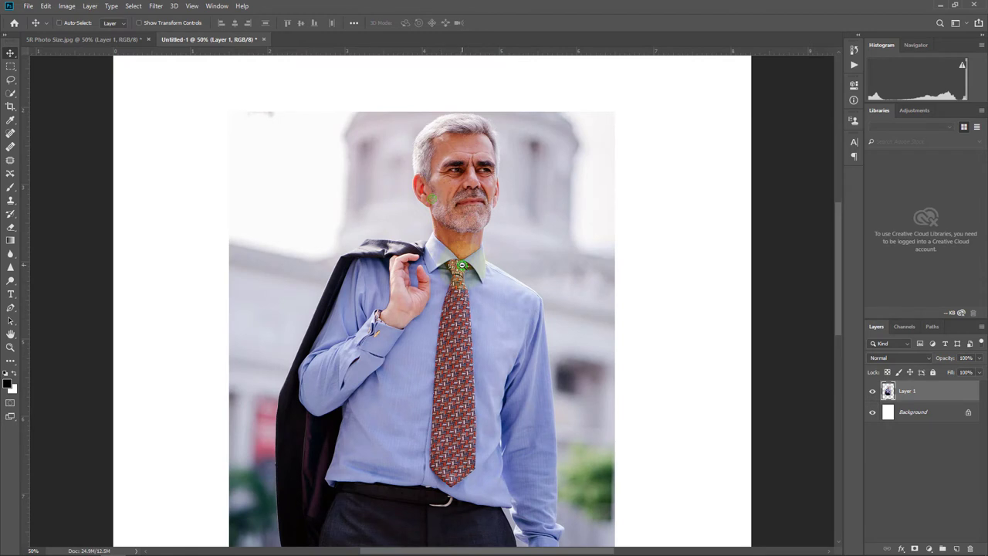
left_click(462, 266, "alt")
left_click_drag(471, 322, 429, 293)
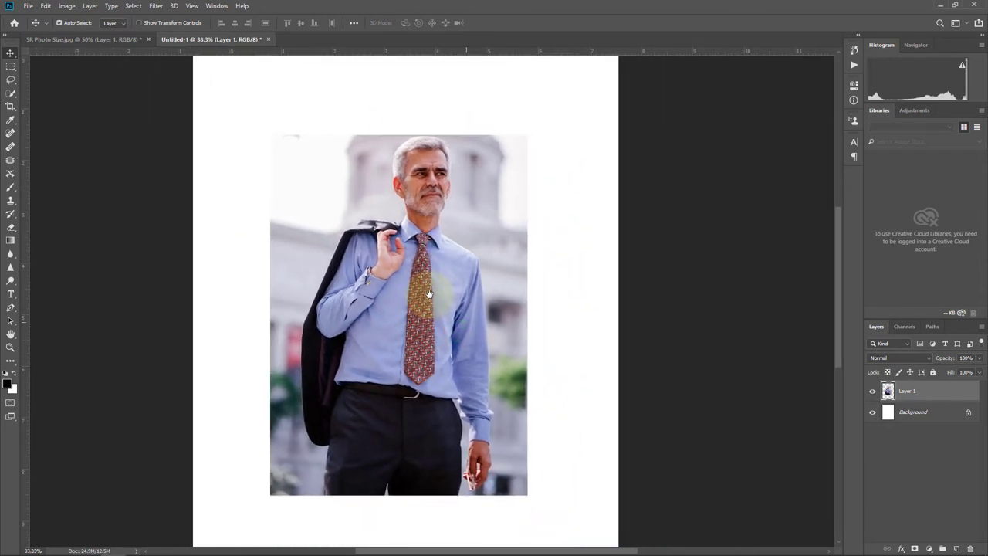
left_click(677, 408)
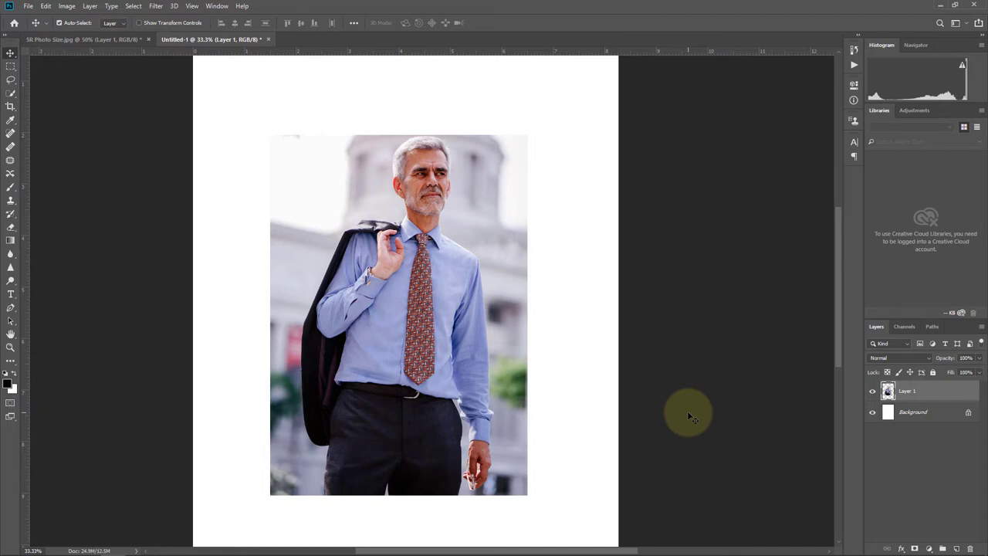
left_click(945, 397)
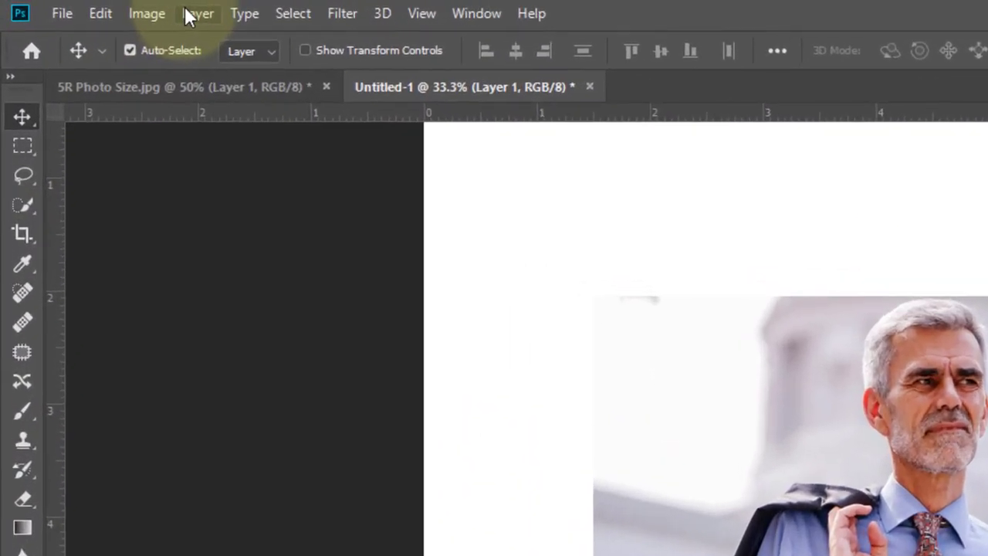
Open Layer 1's Blending Options and add a Stroke effect.
left_click(88, 5)
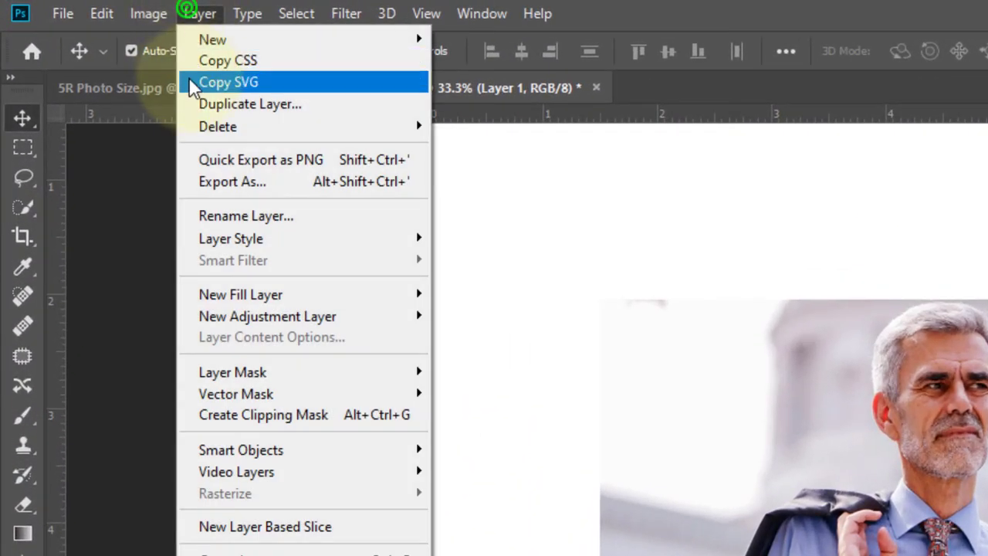
mouse_move(270, 299)
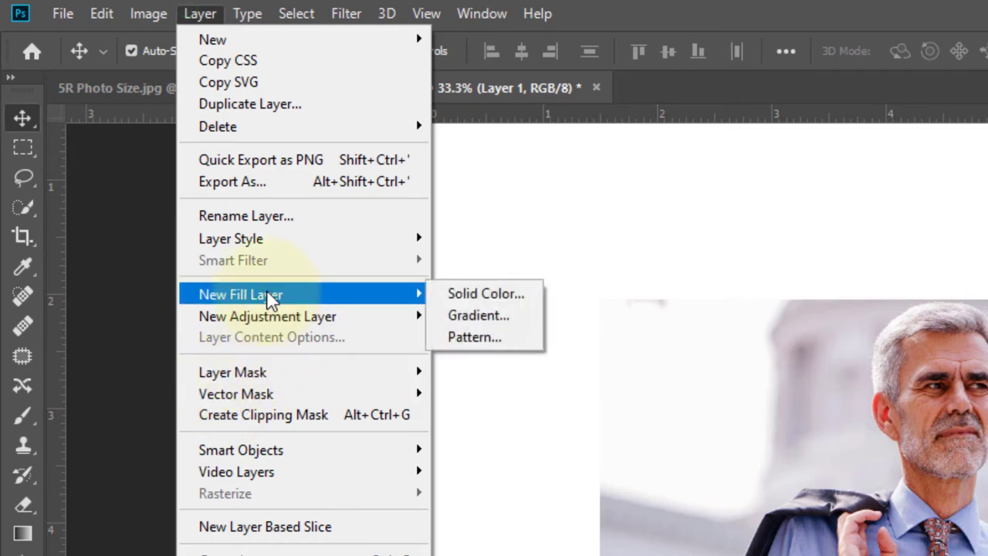
mouse_move(284, 244)
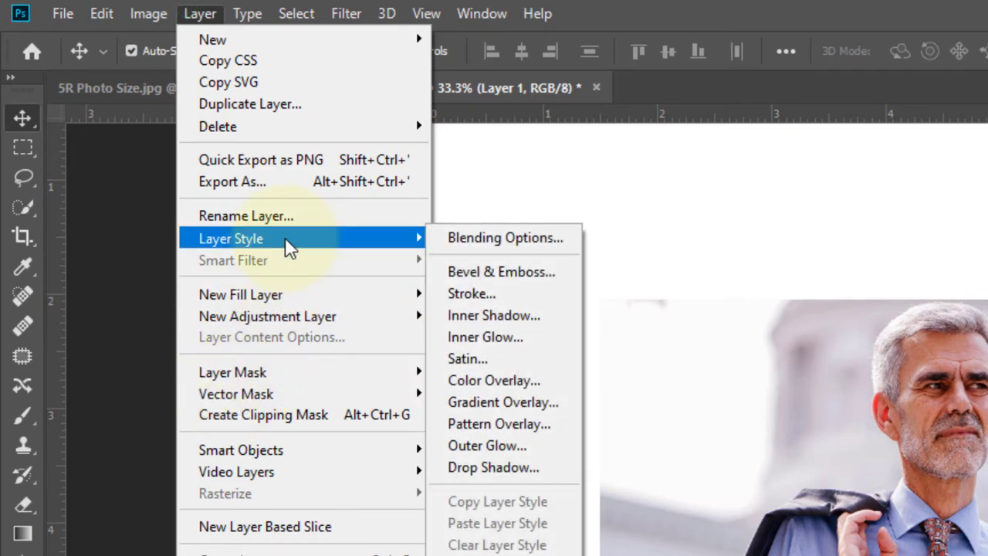
left_click(535, 238)
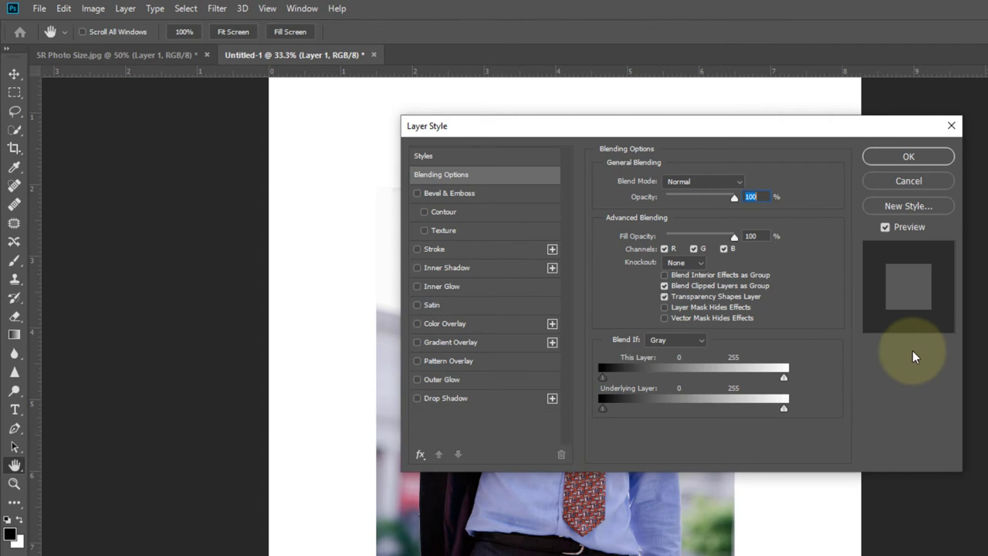
left_click_drag(622, 131, 970, 117)
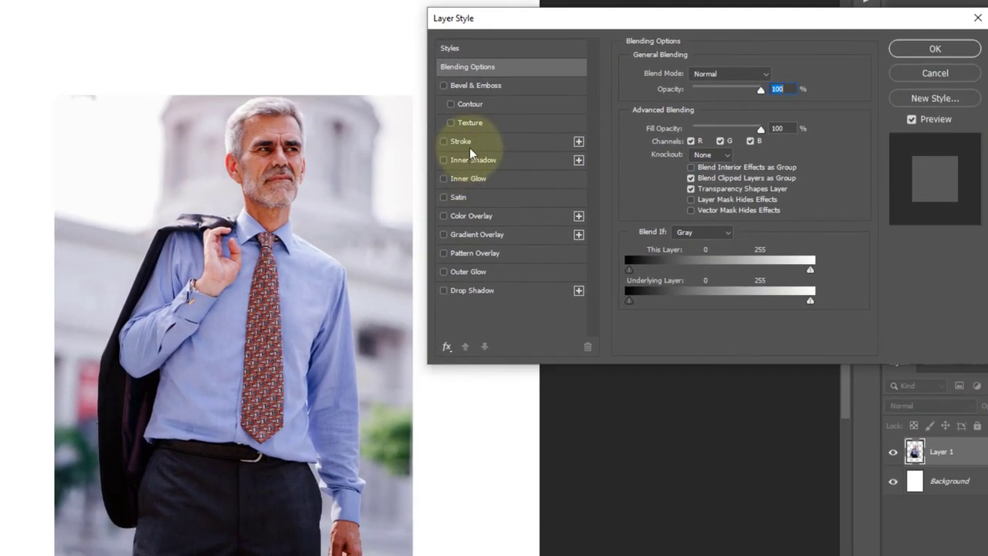
left_click(469, 145)
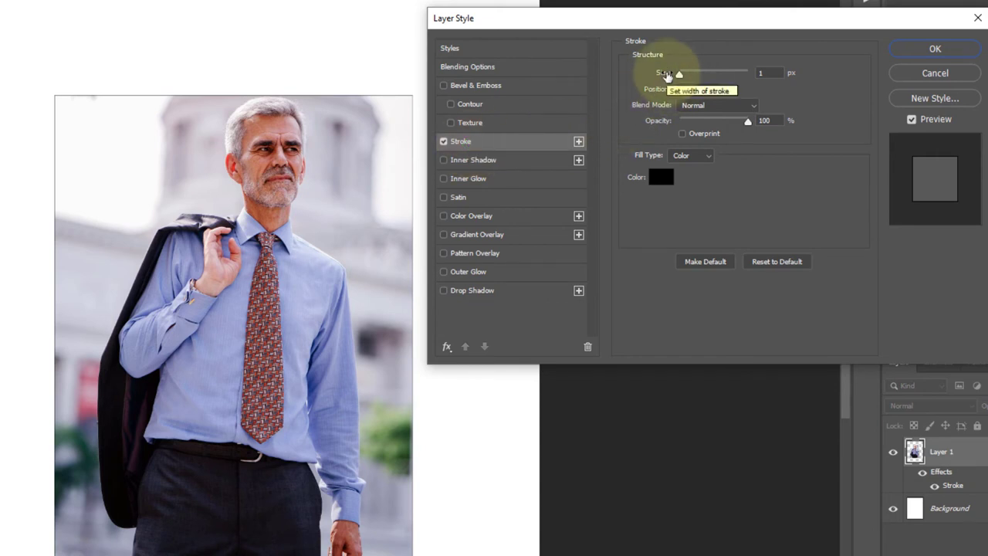
left_click(667, 75)
left_click_drag(667, 75, 672, 74)
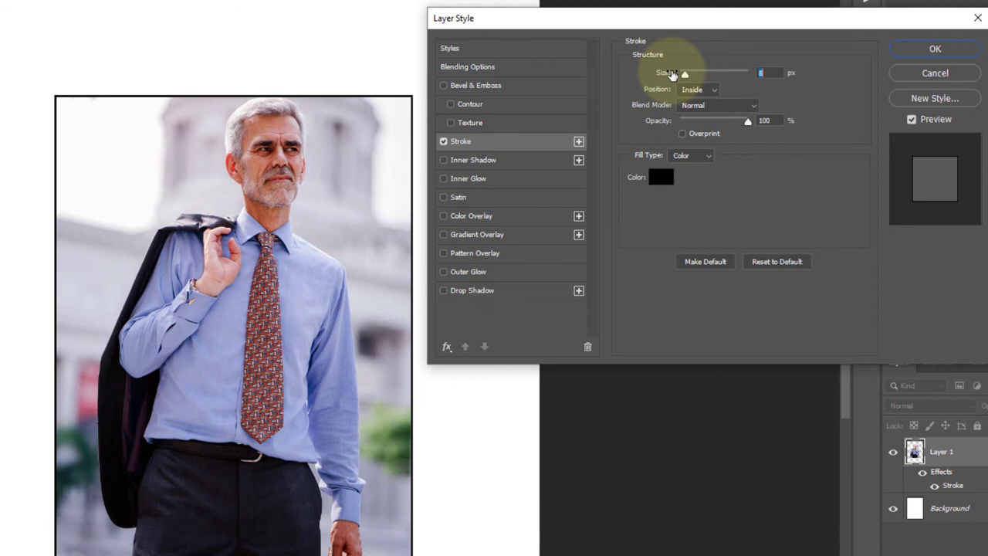
Make the inside stroke dark grey (RGB 87) at 10 px and apply it.
left_click(661, 177)
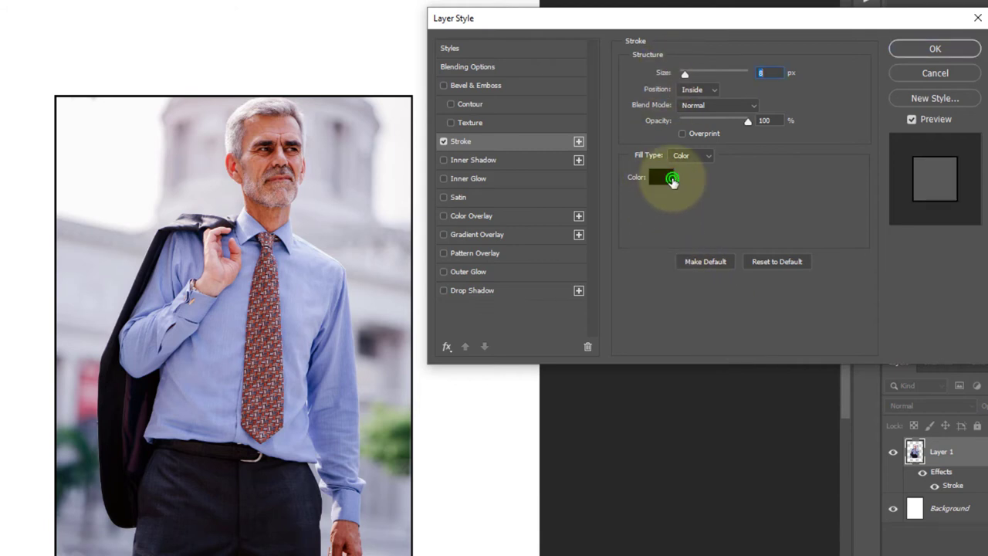
left_click_drag(639, 115, 646, 321)
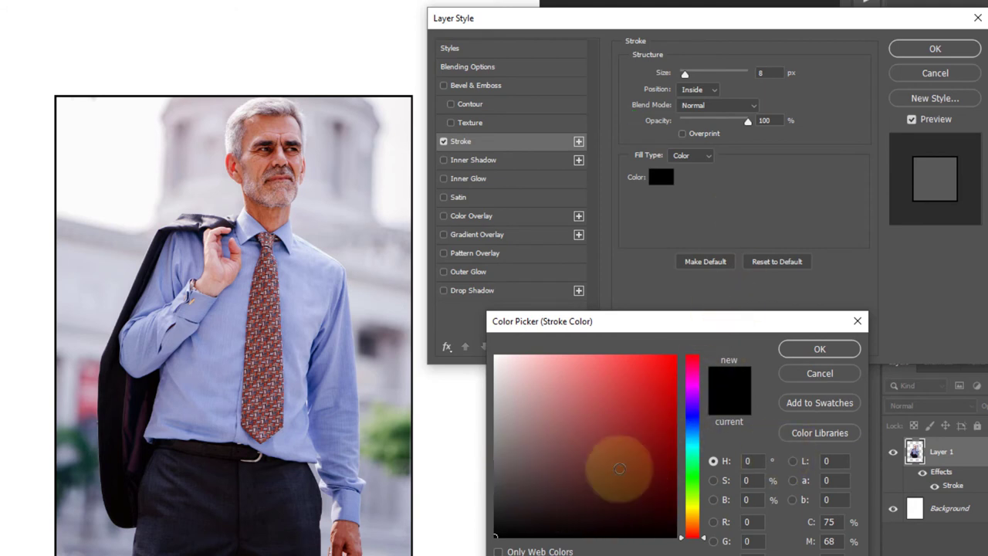
left_click(496, 475)
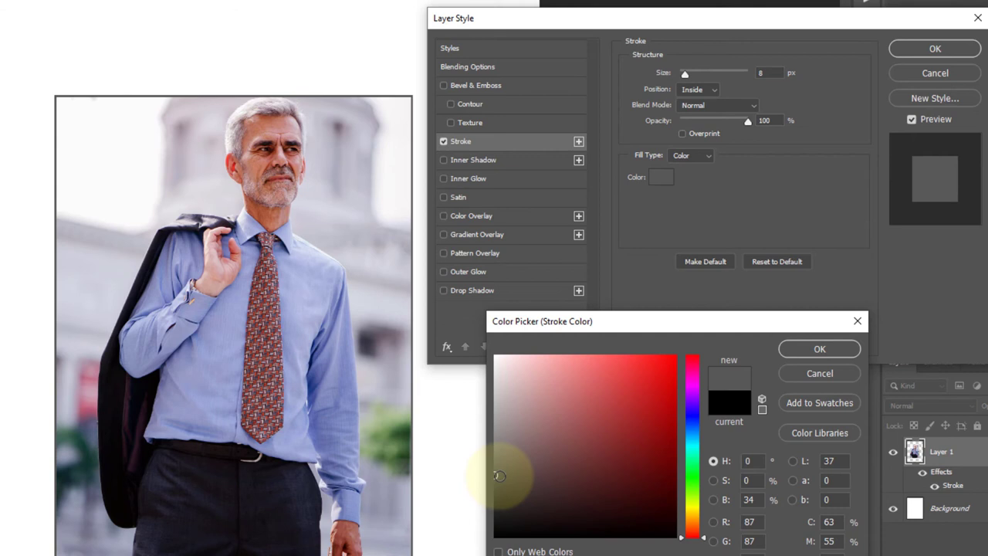
left_click(826, 348)
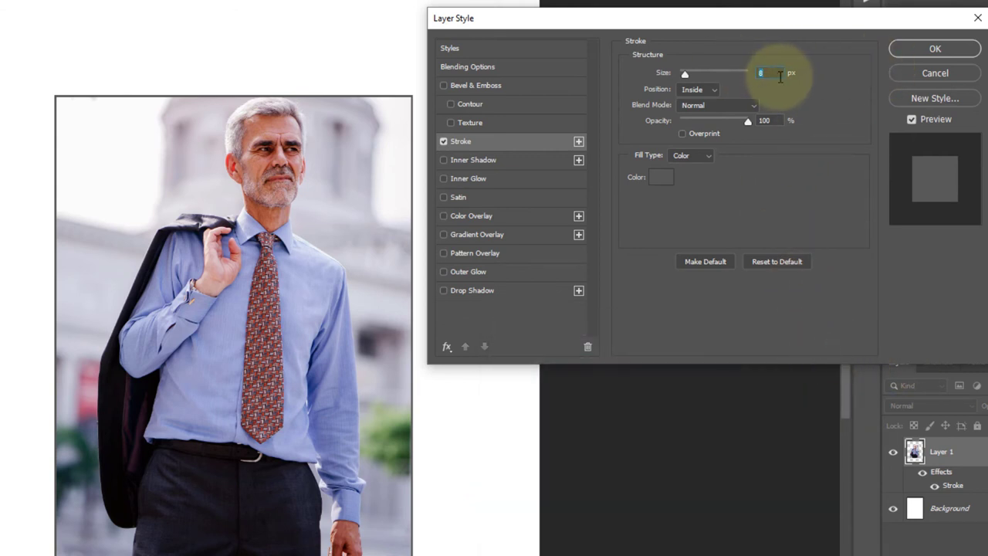
type("3")
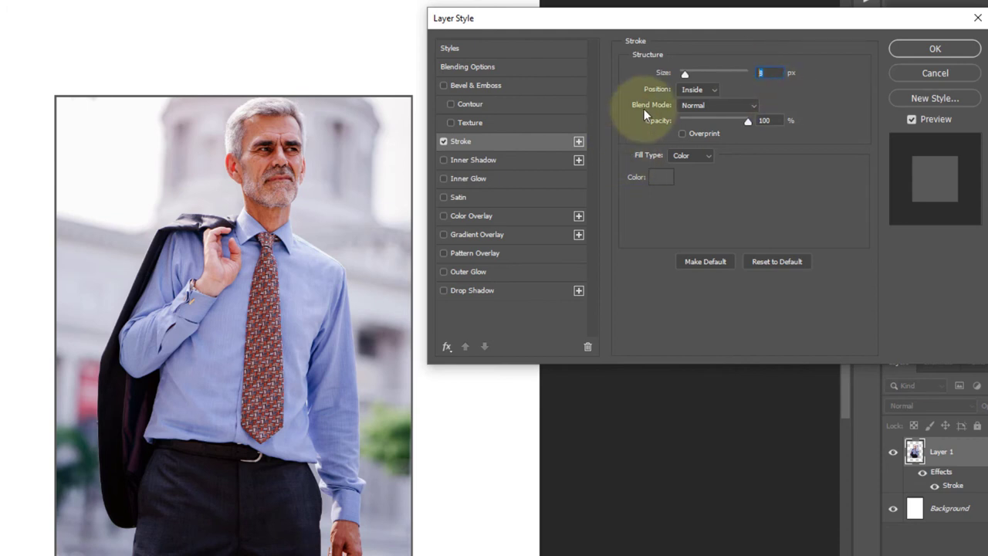
left_click_drag(662, 73, 662, 77)
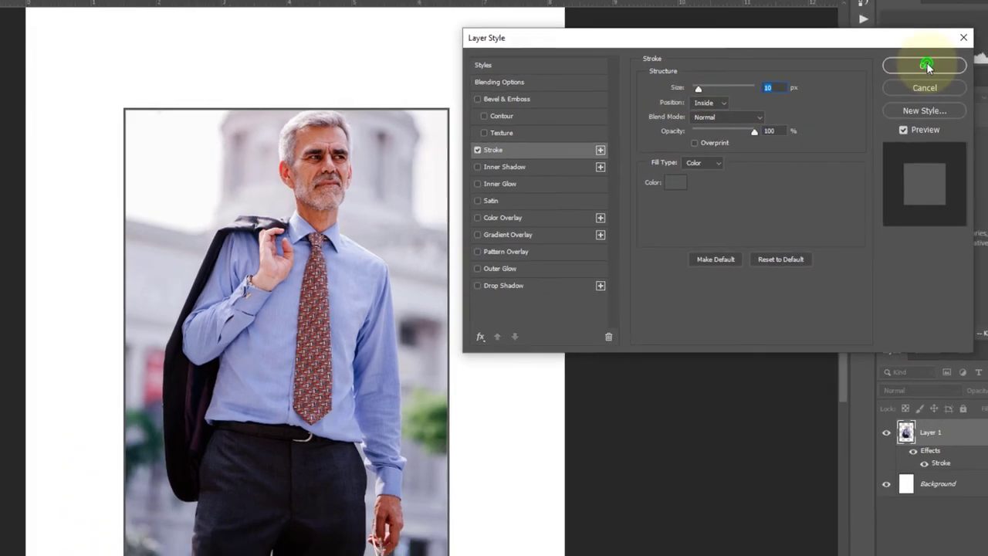
left_click(935, 49)
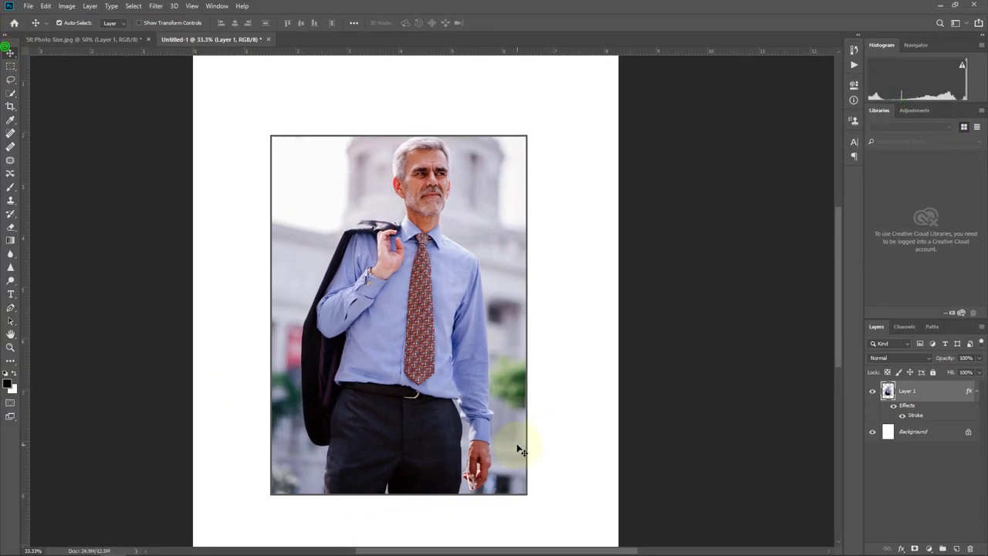
Move the grey-framed portrait into the top-left corner of the A4 page, leaving space beside and below.
key("ctrl+minus")
key("ctrl+minus")
left_click_drag(464, 213, 419, 403)
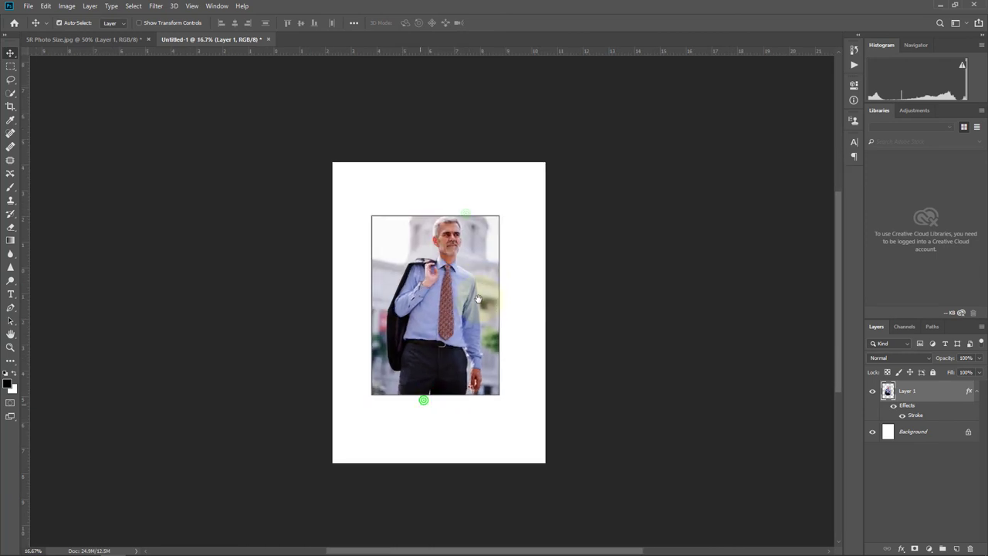
key("ctrl+plus")
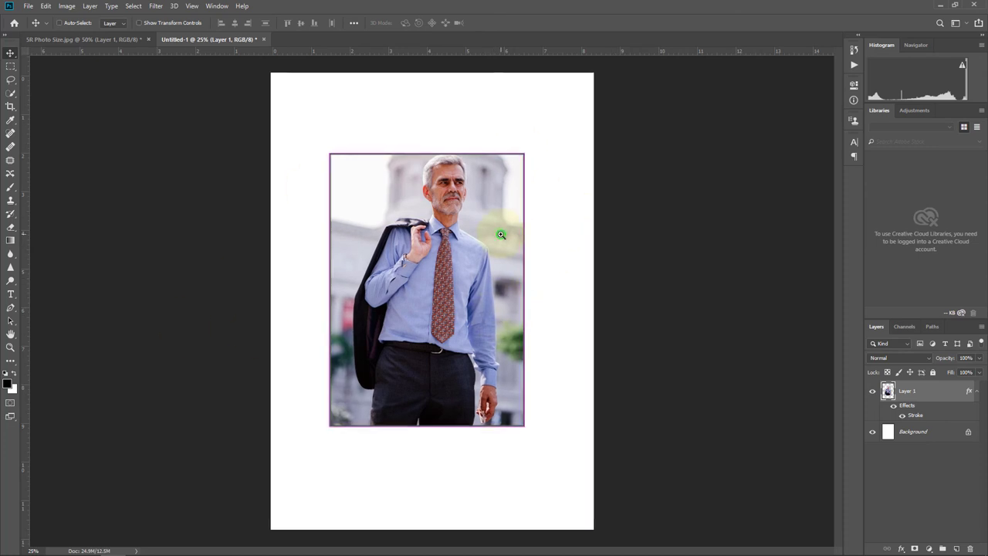
key("ctrl+plus")
mouse_move(458, 273)
left_mouse_down()
mouse_move(464, 315)
mouse_move(438, 312)
mouse_move(394, 245)
left_mouse_up()
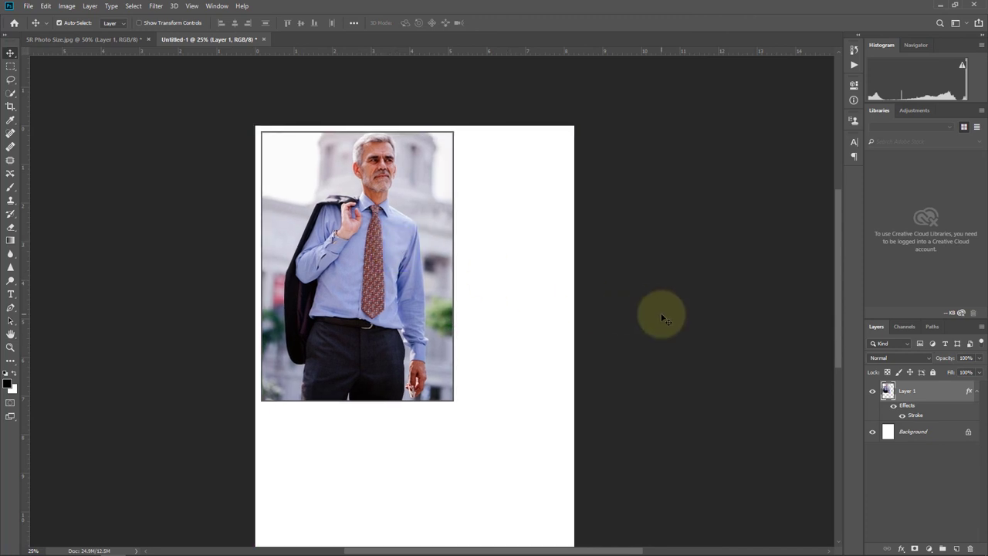